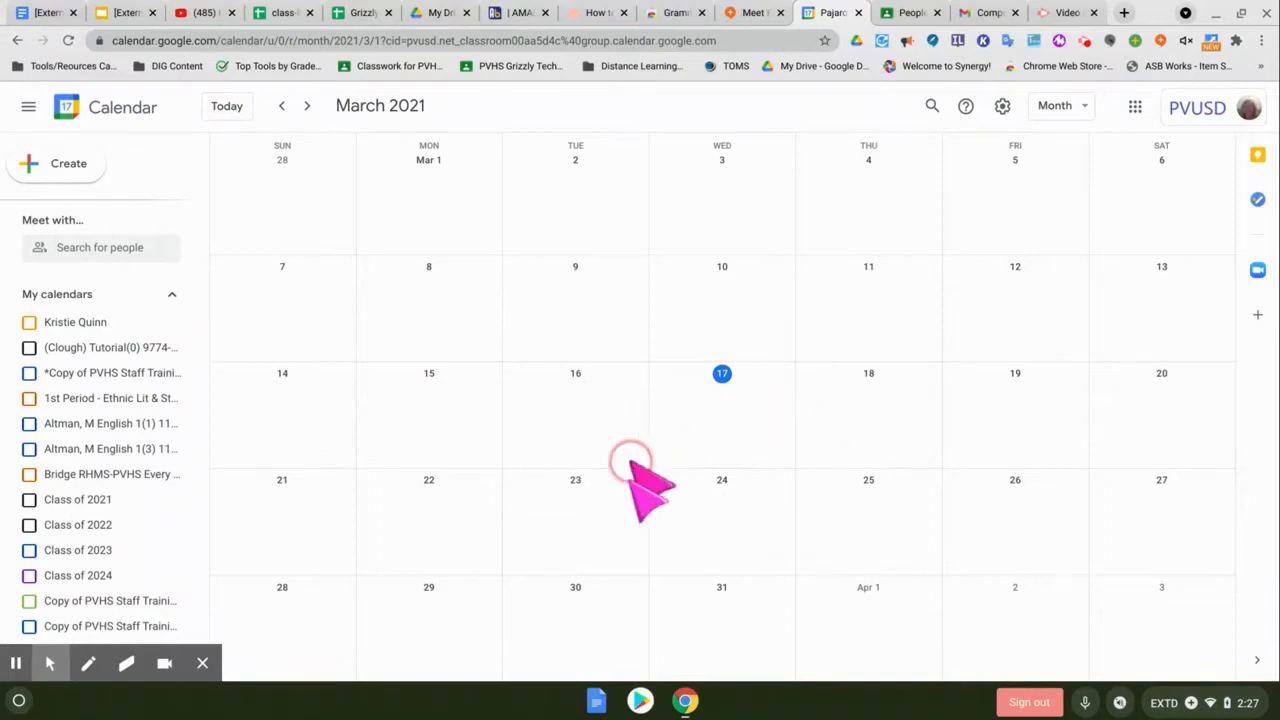
# - Create an event titled "BO Room Testing" on Mar 17, 2021, turn off All day and set its start to 2:45pm
pyautogui.click(748, 428)
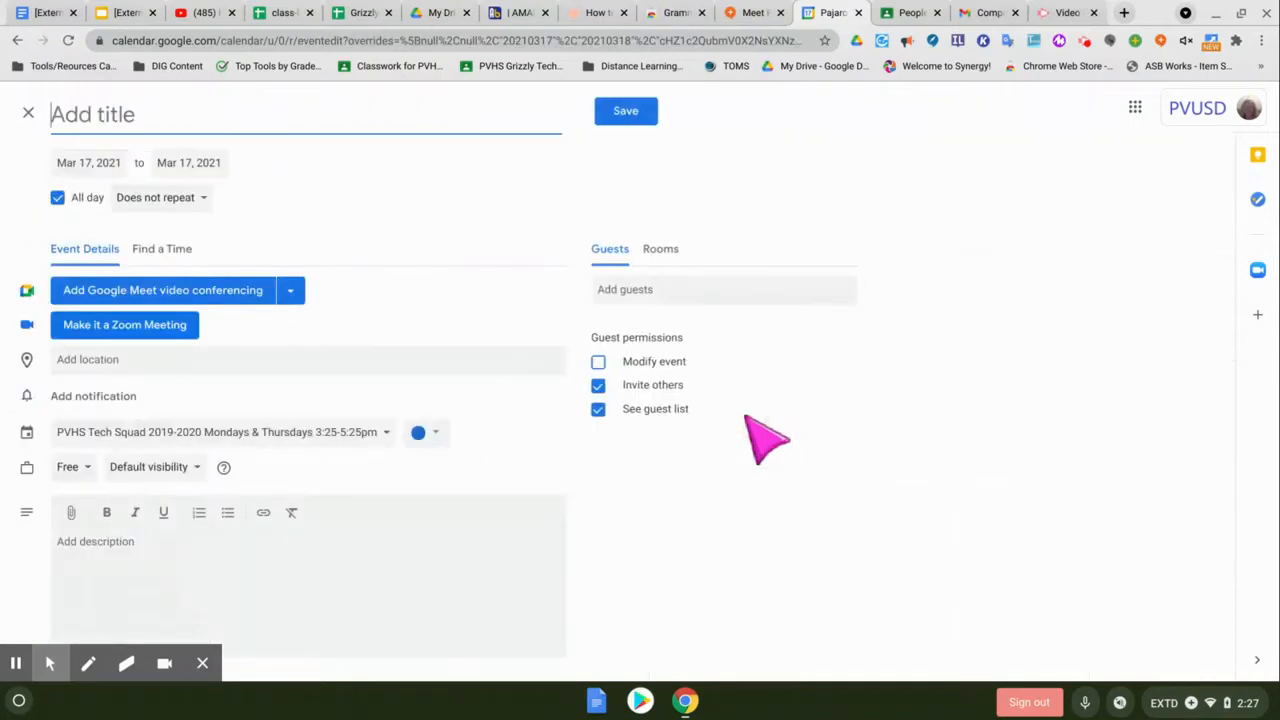
pyautogui.write('BO Room Testing')
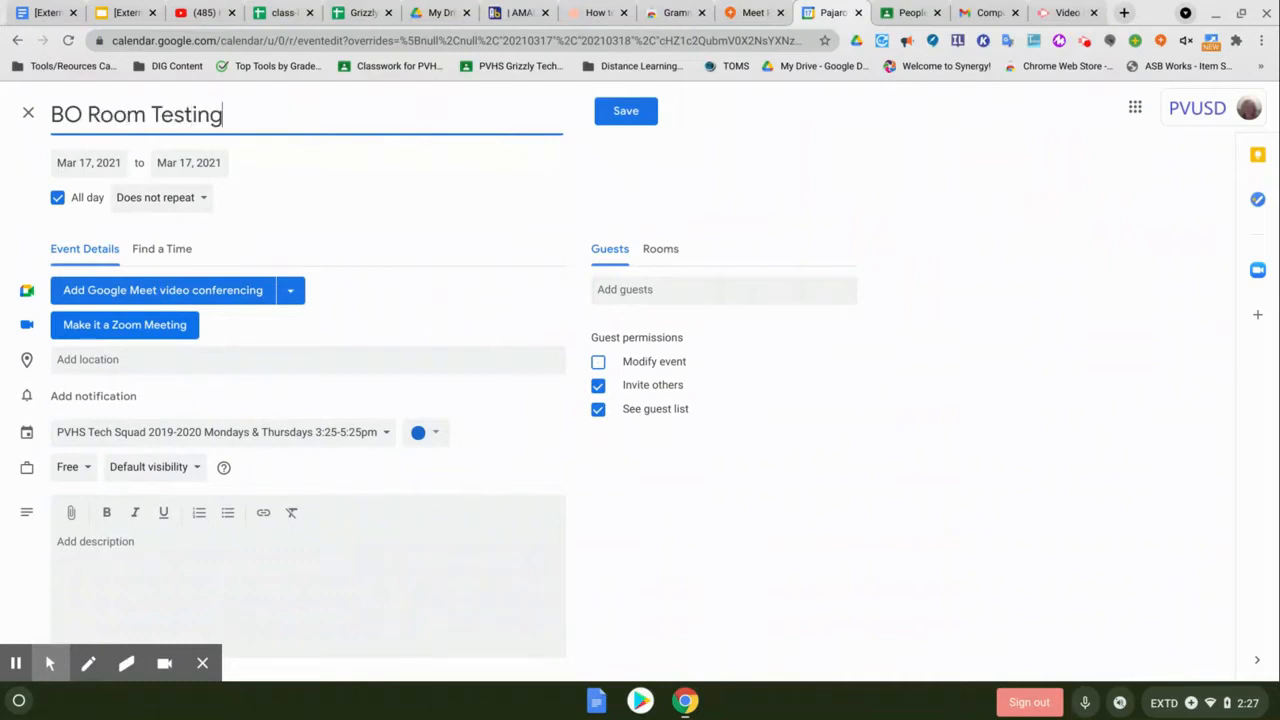
pyautogui.click(58, 197)
pyautogui.click(165, 163)
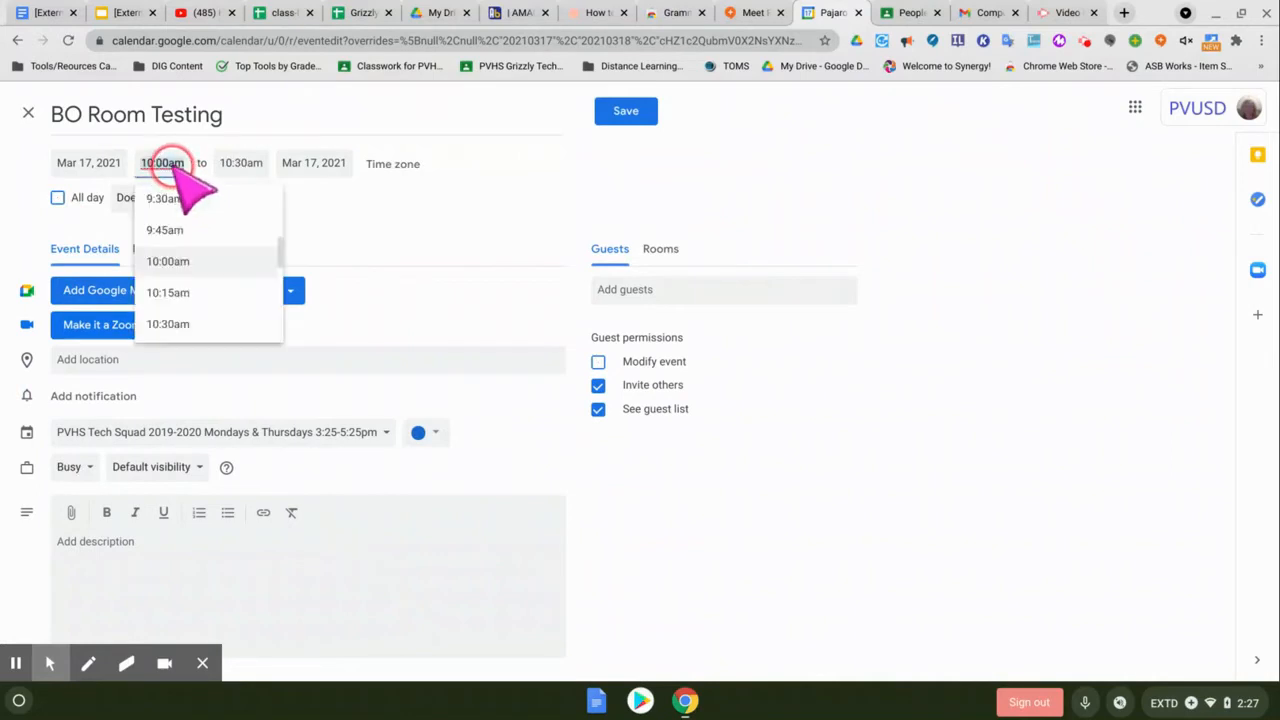
pyautogui.scroll(-5, 185, 215)
pyautogui.scroll(-1, 205, 245)
pyautogui.click(175, 322)
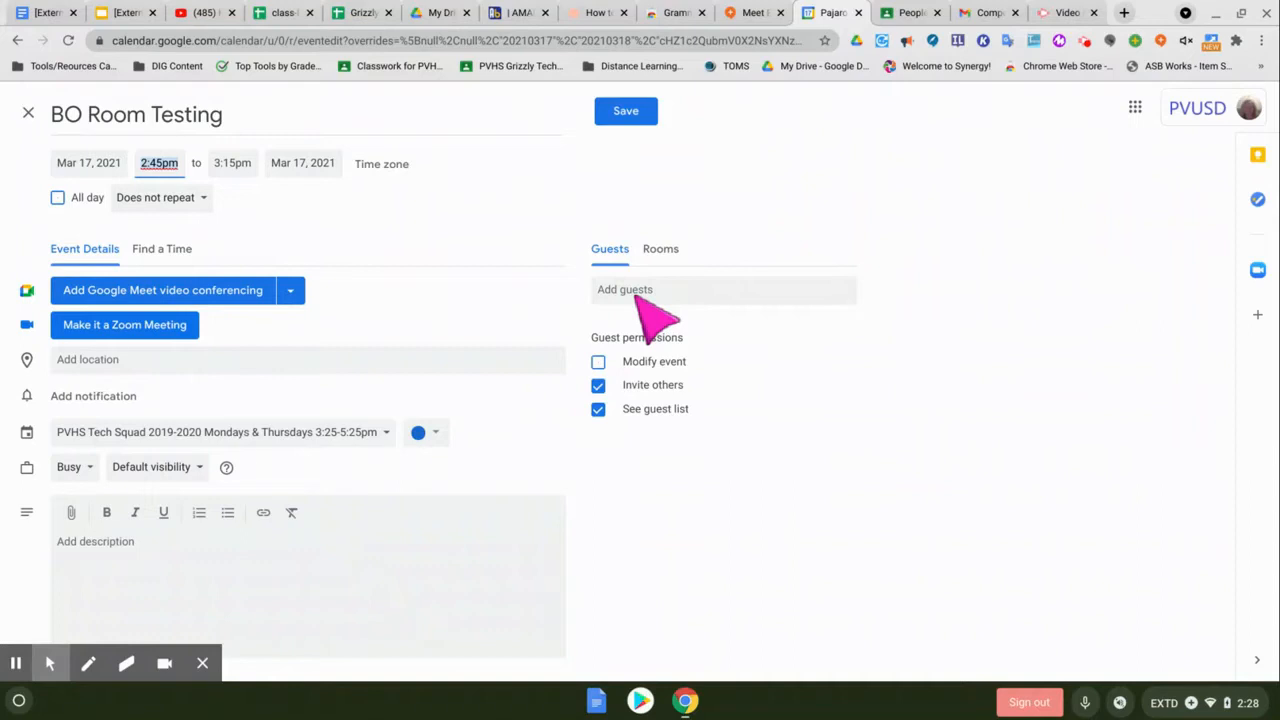
# - Switch to Google Classroom, select all students of PVHS Grizzly Tech Squad! and start an email to them
pyautogui.click(638, 294)
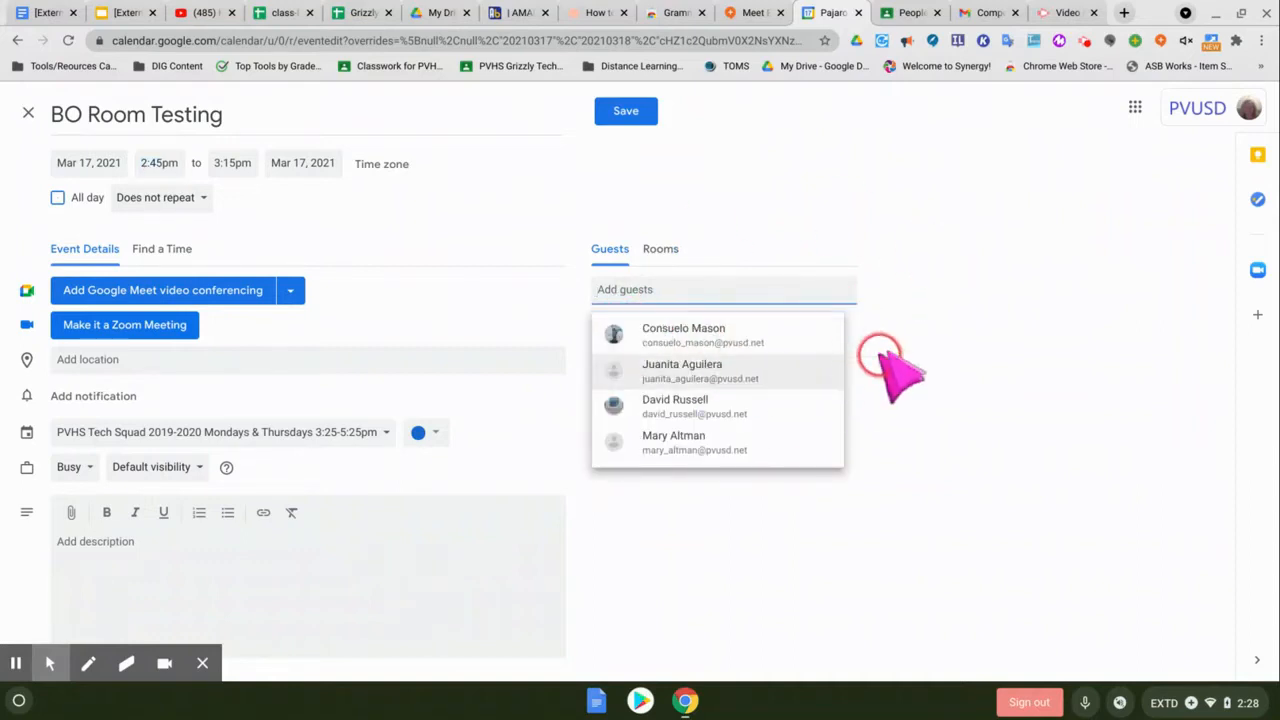
pyautogui.click(916, 16)
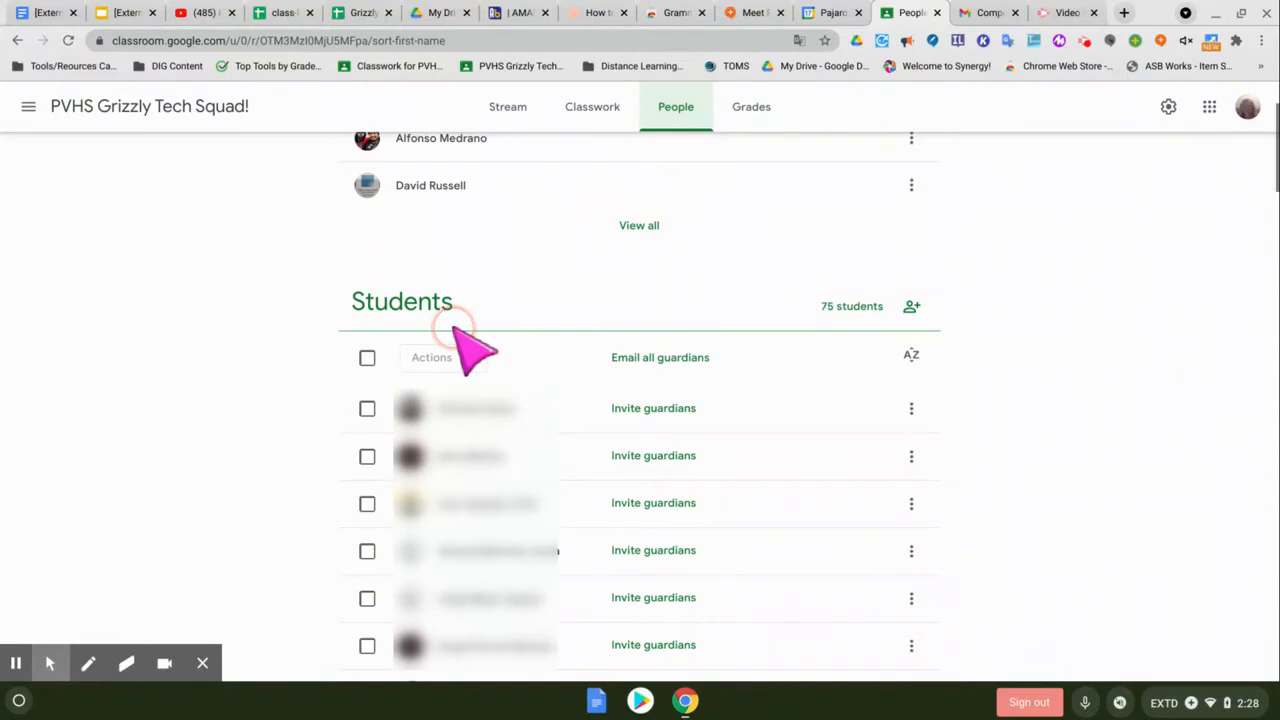
pyautogui.click(367, 358)
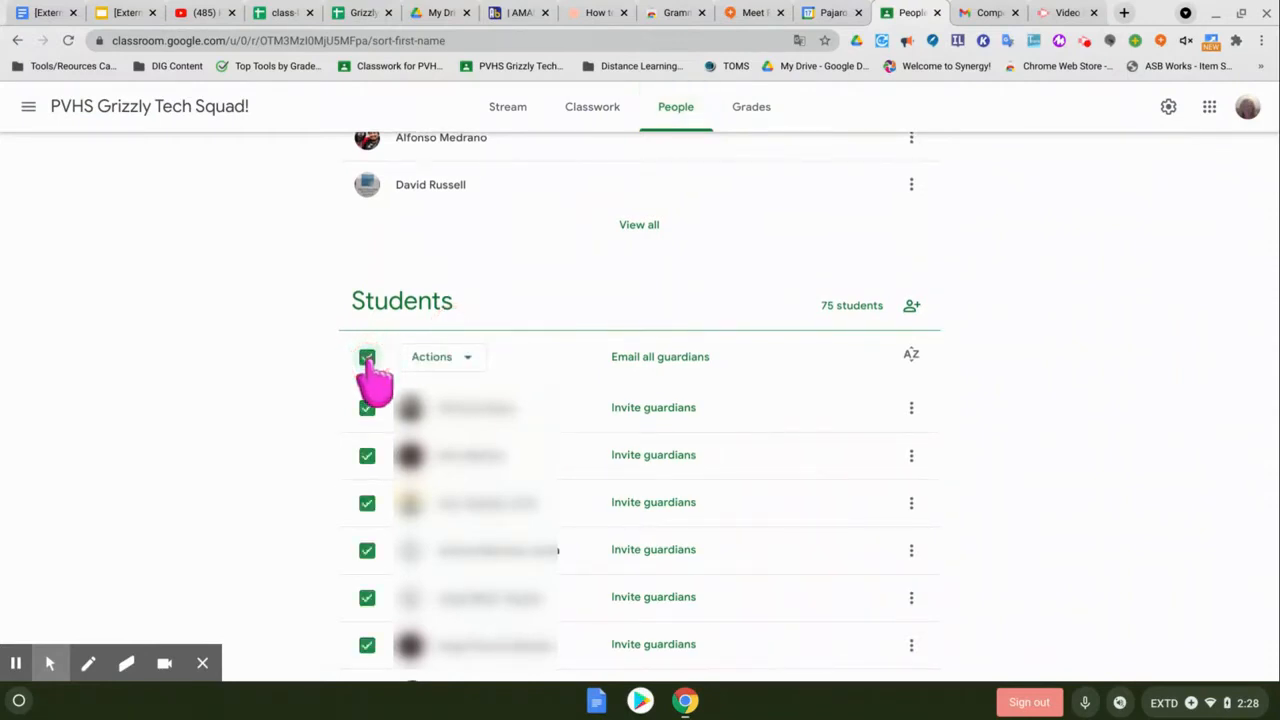
pyautogui.click(420, 358)
pyautogui.click(470, 358)
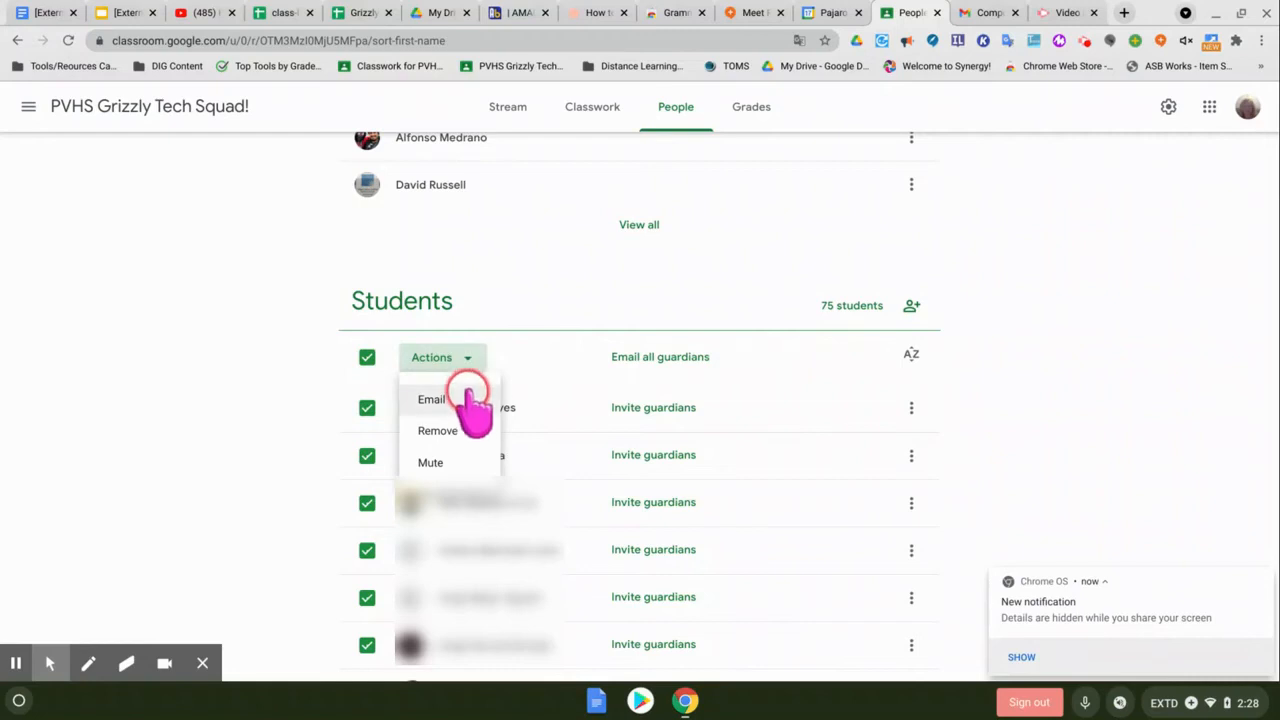
pyautogui.click(466, 395)
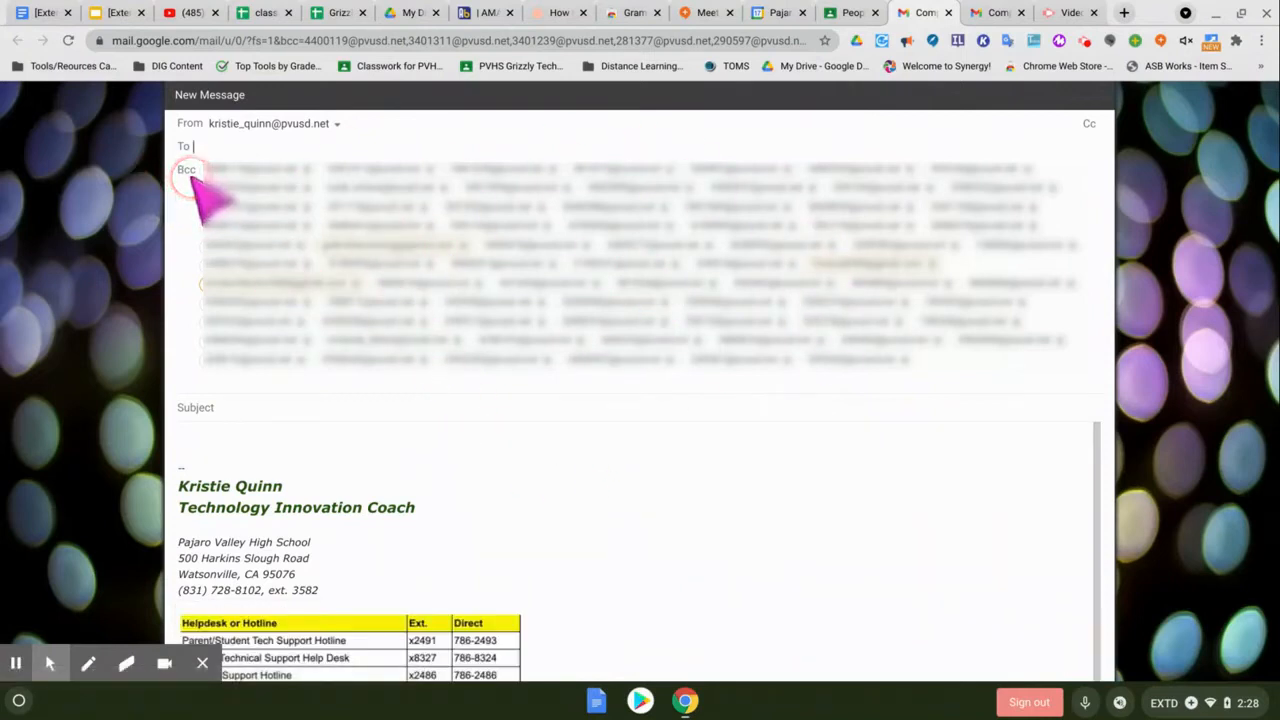
# - Copy all Bcc addresses from the Gmail draft and add them as guests to the BO Room Testing event in Google Calendar
pyautogui.click(200, 168)
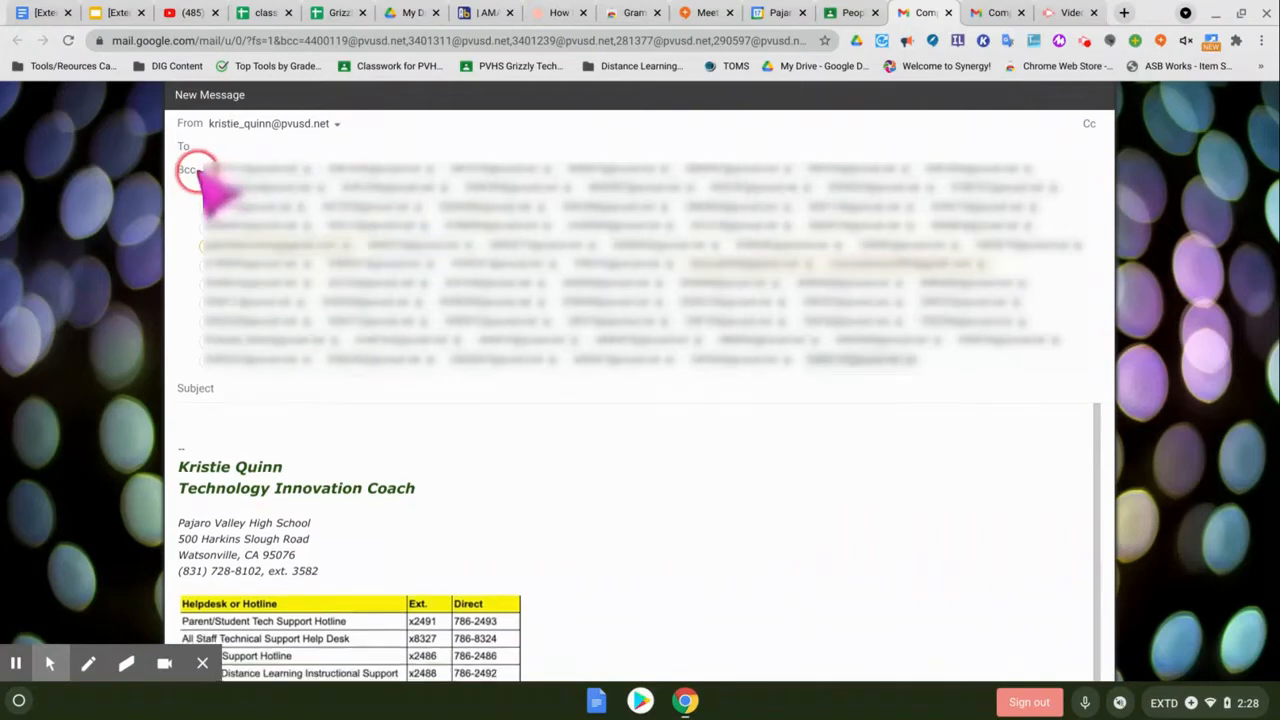
pyautogui.moveTo(200, 170); pyautogui.dragTo(945, 396)
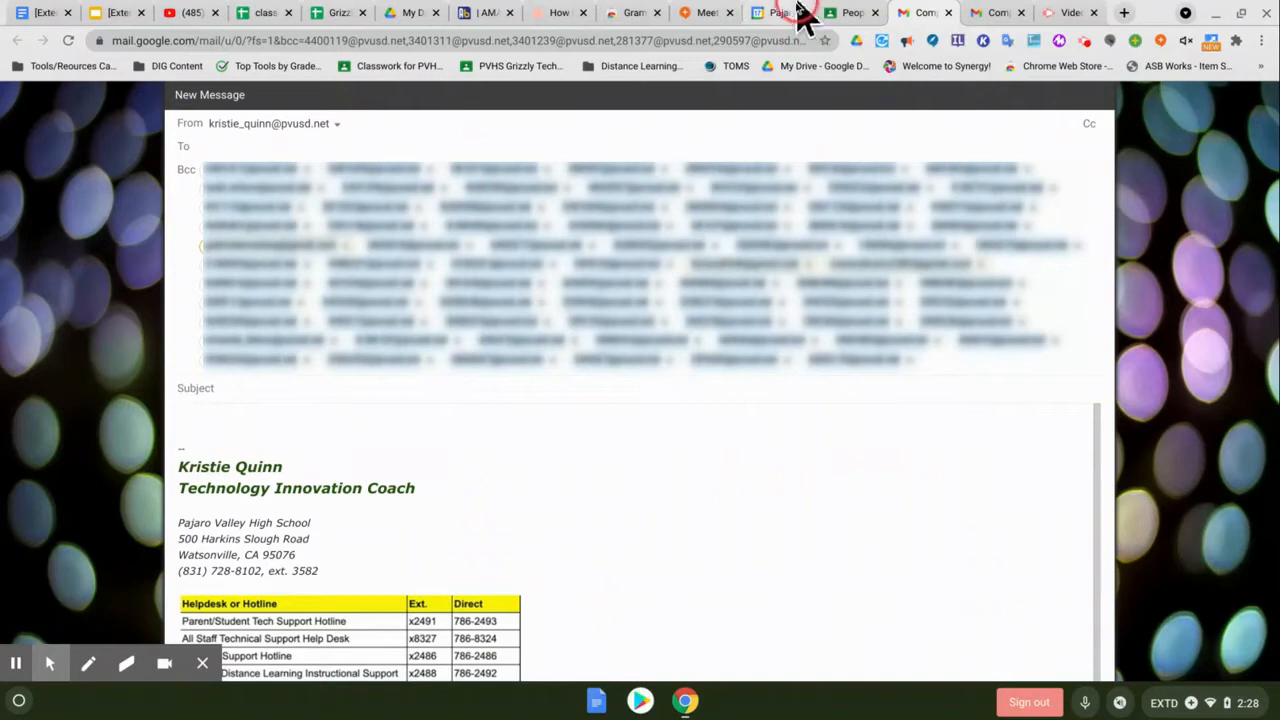
pyautogui.click(780, 13)
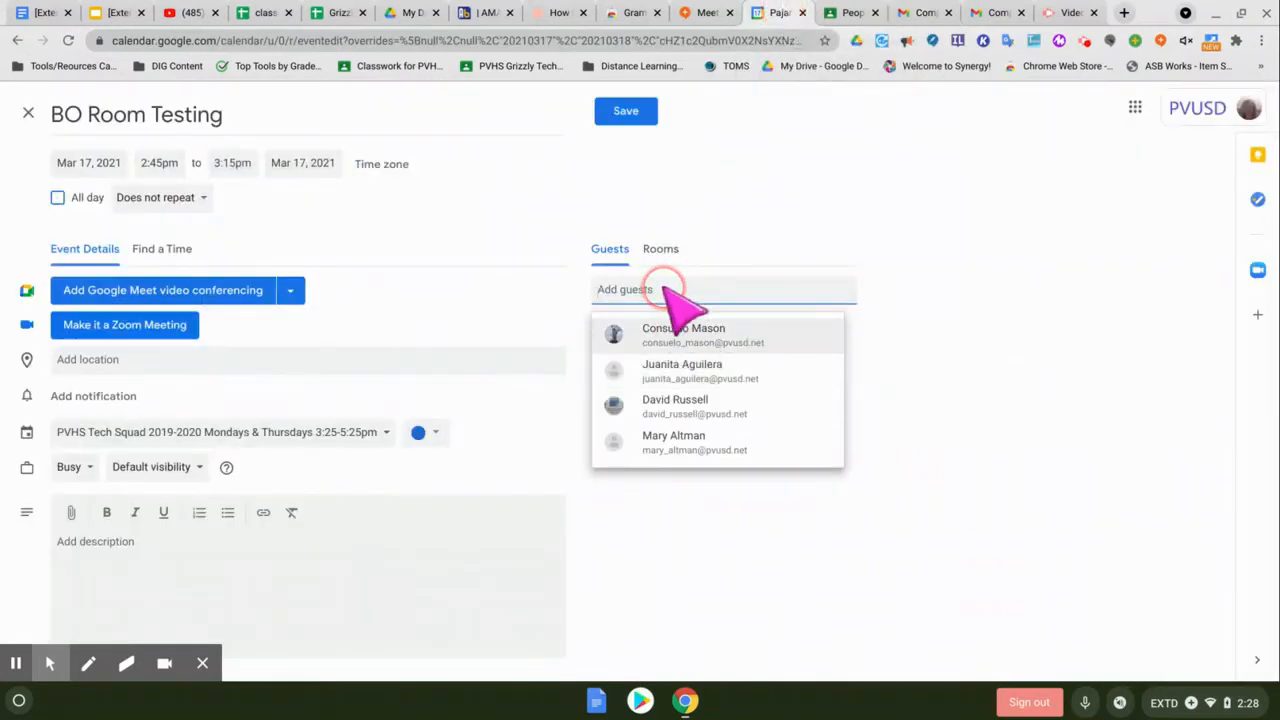
pyautogui.hotkey('ctrl', 'v')
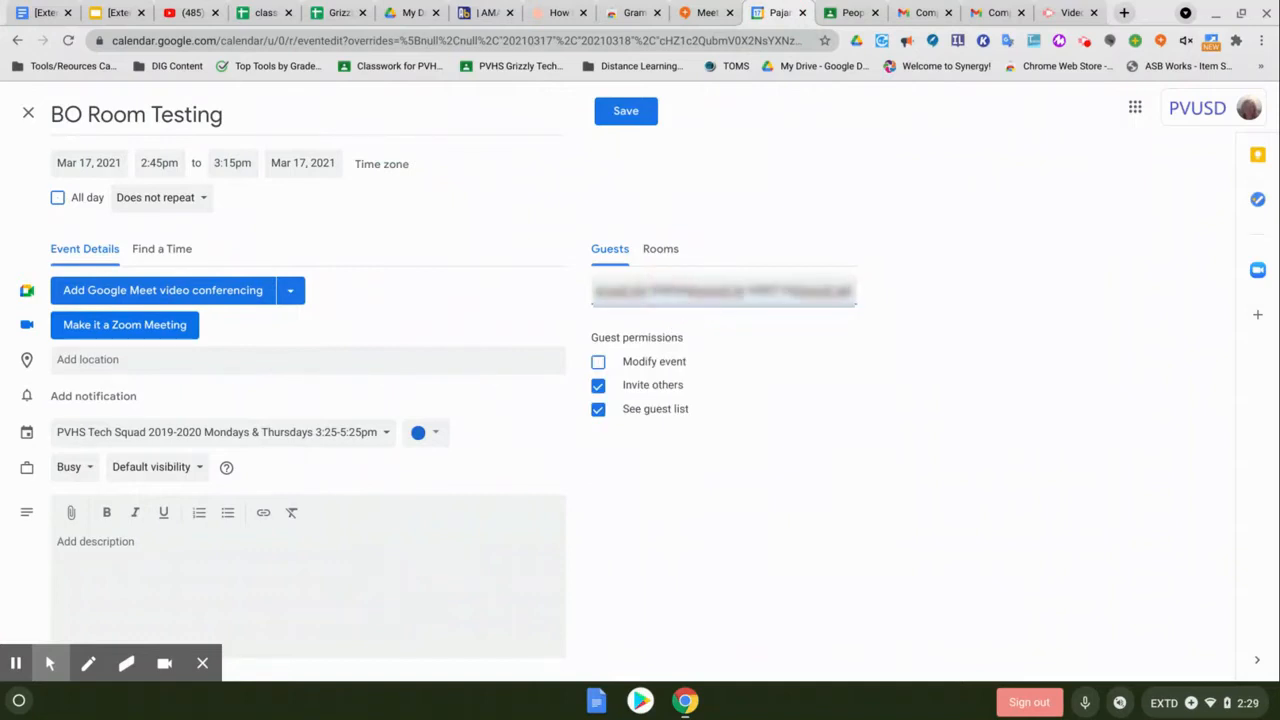
pyautogui.press('Return')
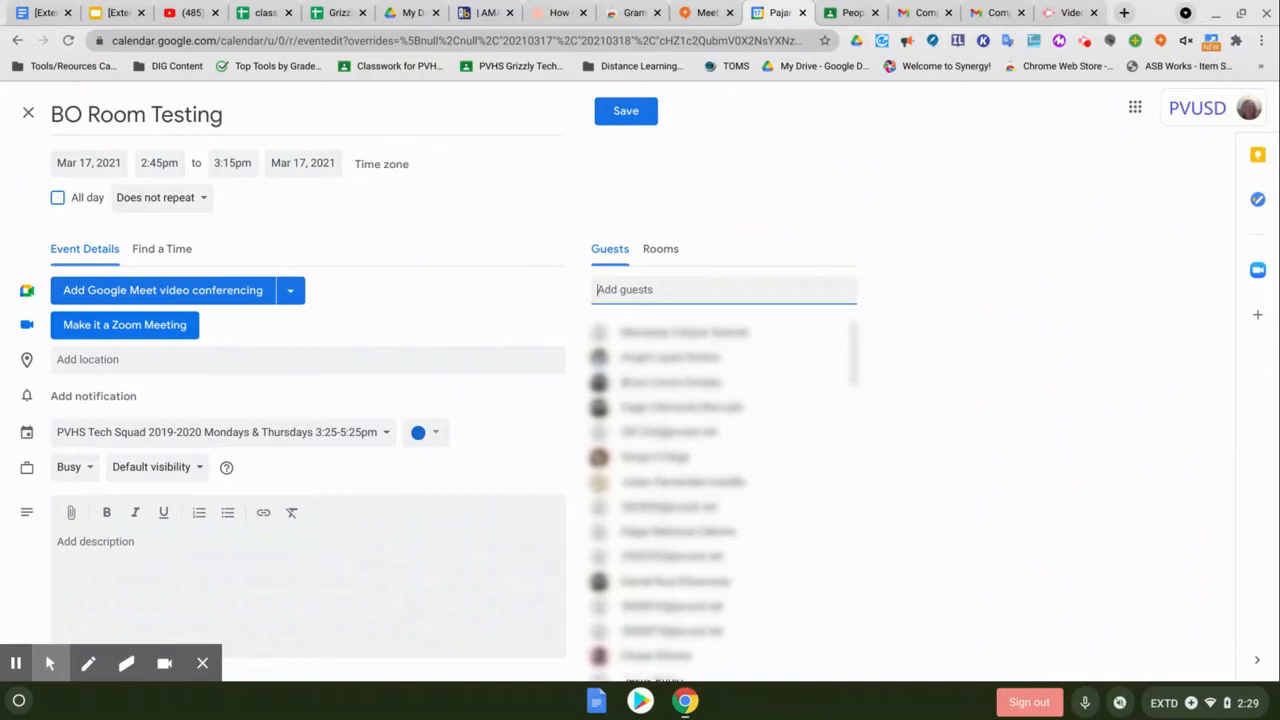
# - Turn off the Invite others and See guest list permissions for the event's guests
pyautogui.scroll(-5, 749, 386)
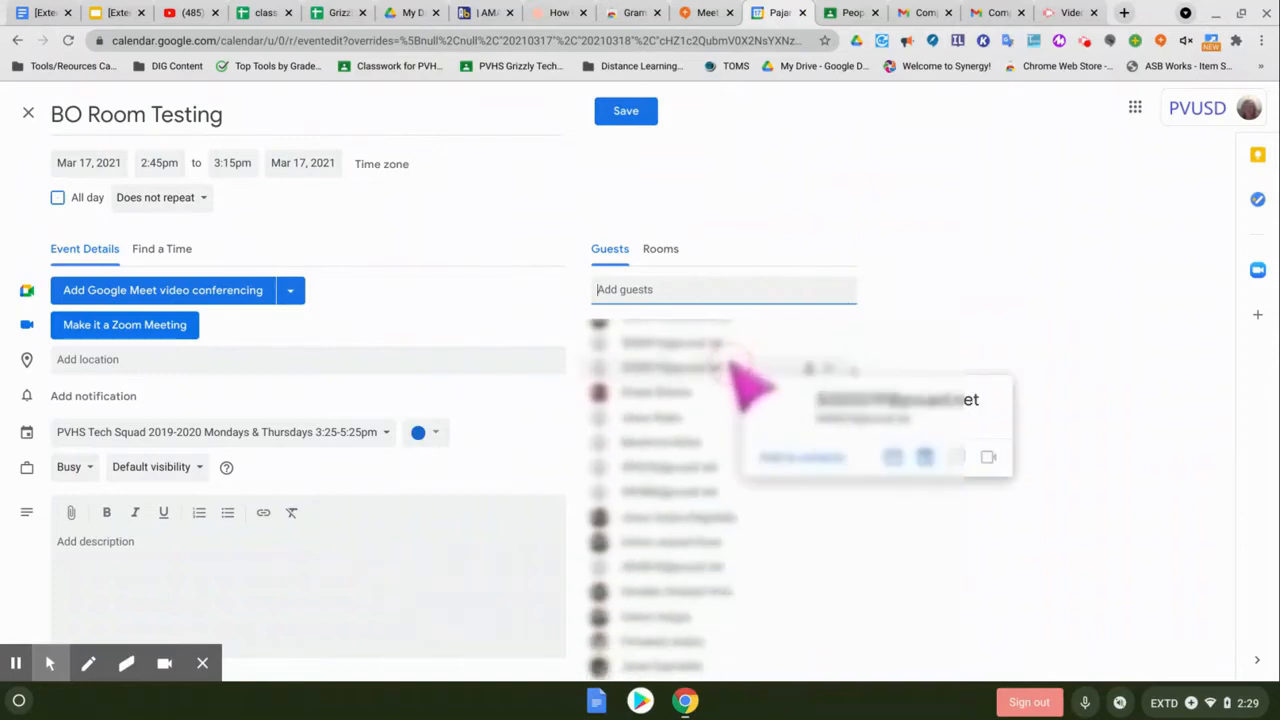
pyautogui.scroll(-1, 732, 365)
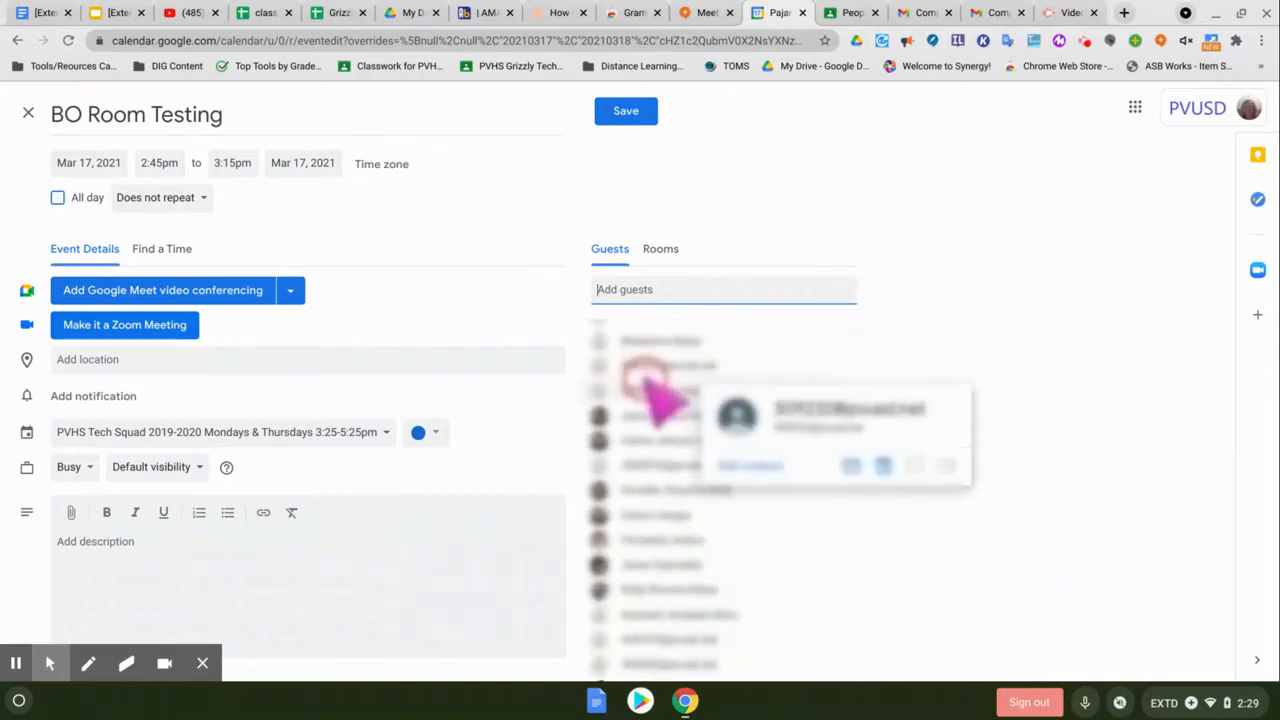
pyautogui.scroll(-3, 646, 376)
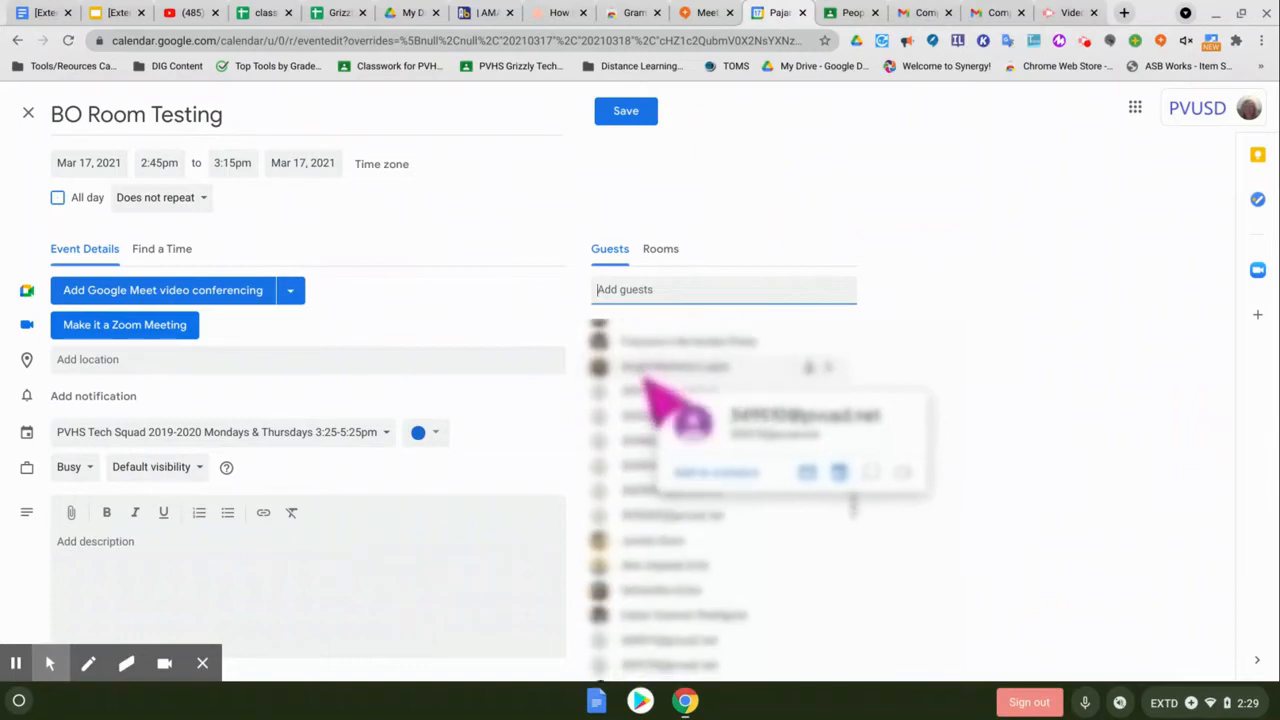
pyautogui.scroll(-2, 626, 465)
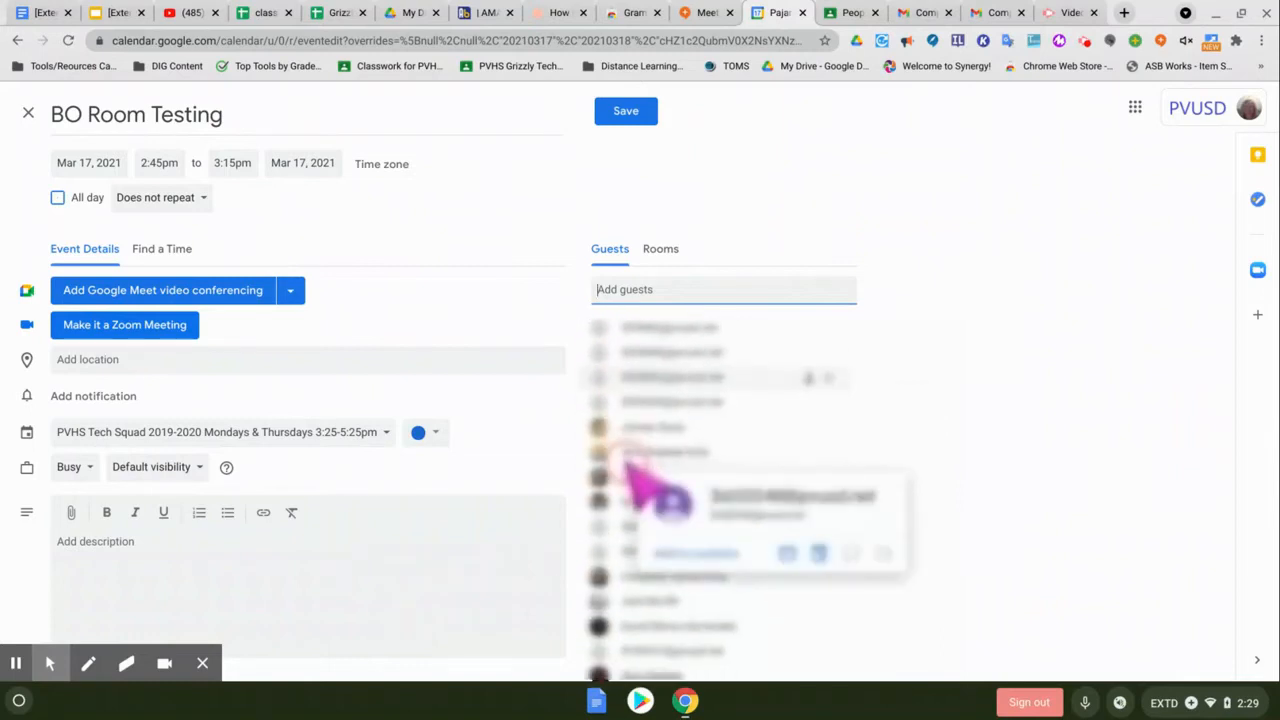
pyautogui.scroll(-3, 634, 471)
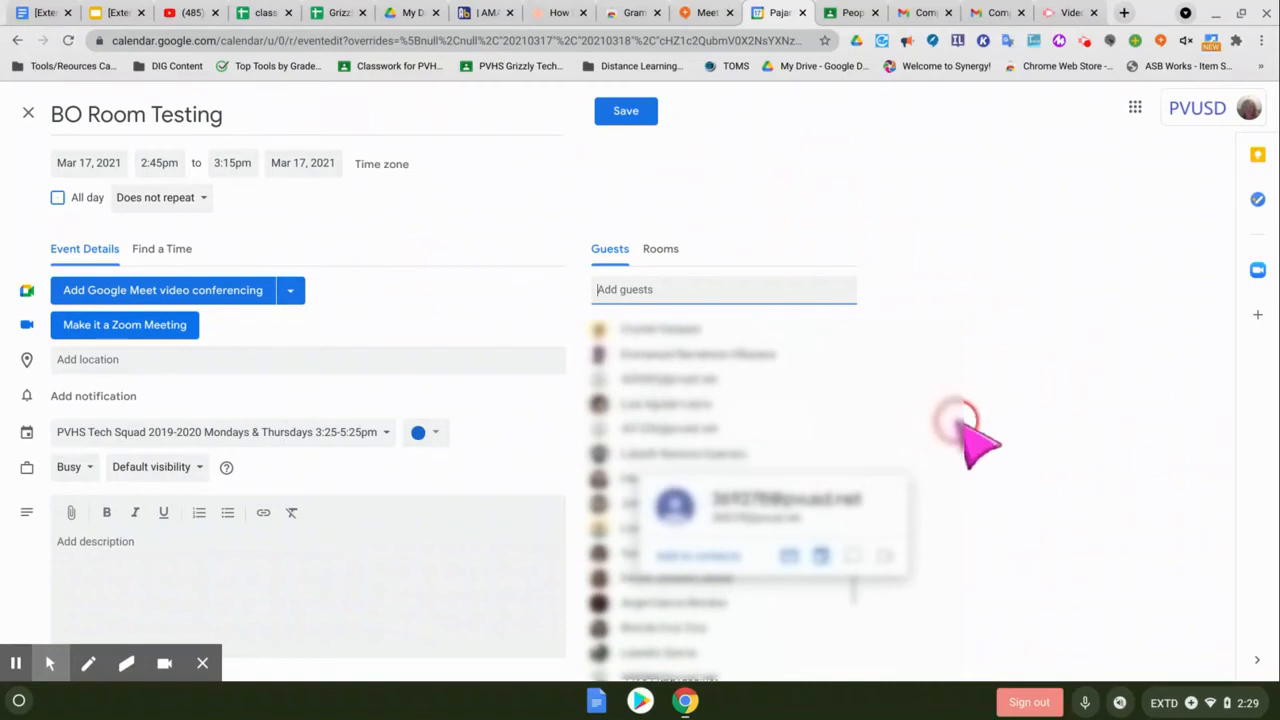
pyautogui.scroll(-6, 829, 429)
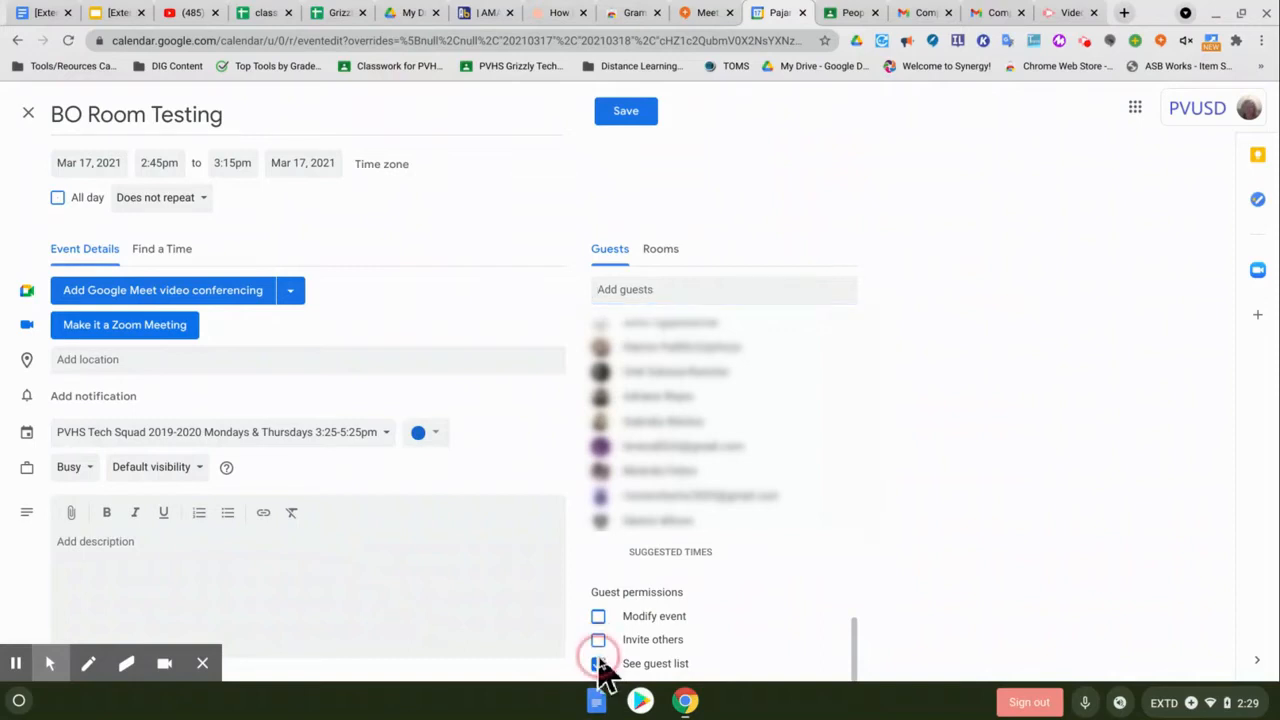
pyautogui.click(598, 664)
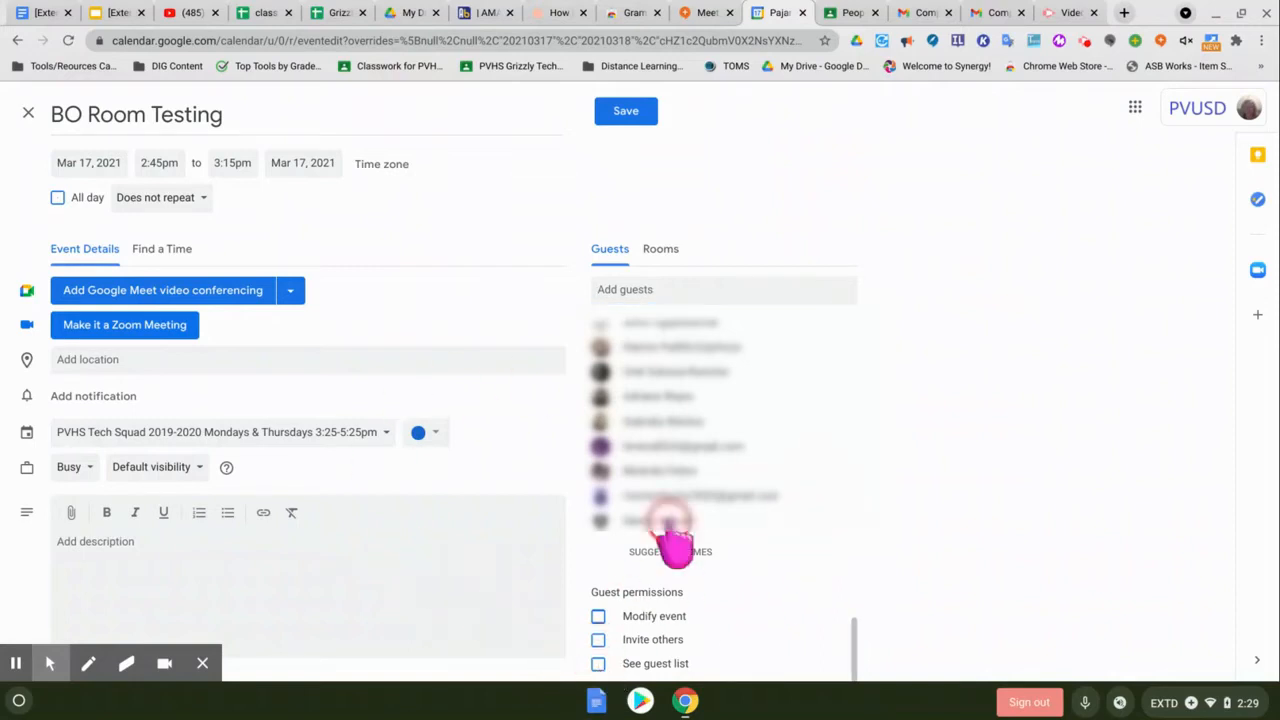
# - Add Google Meet video conferencing to the event
pyautogui.click(812, 292)
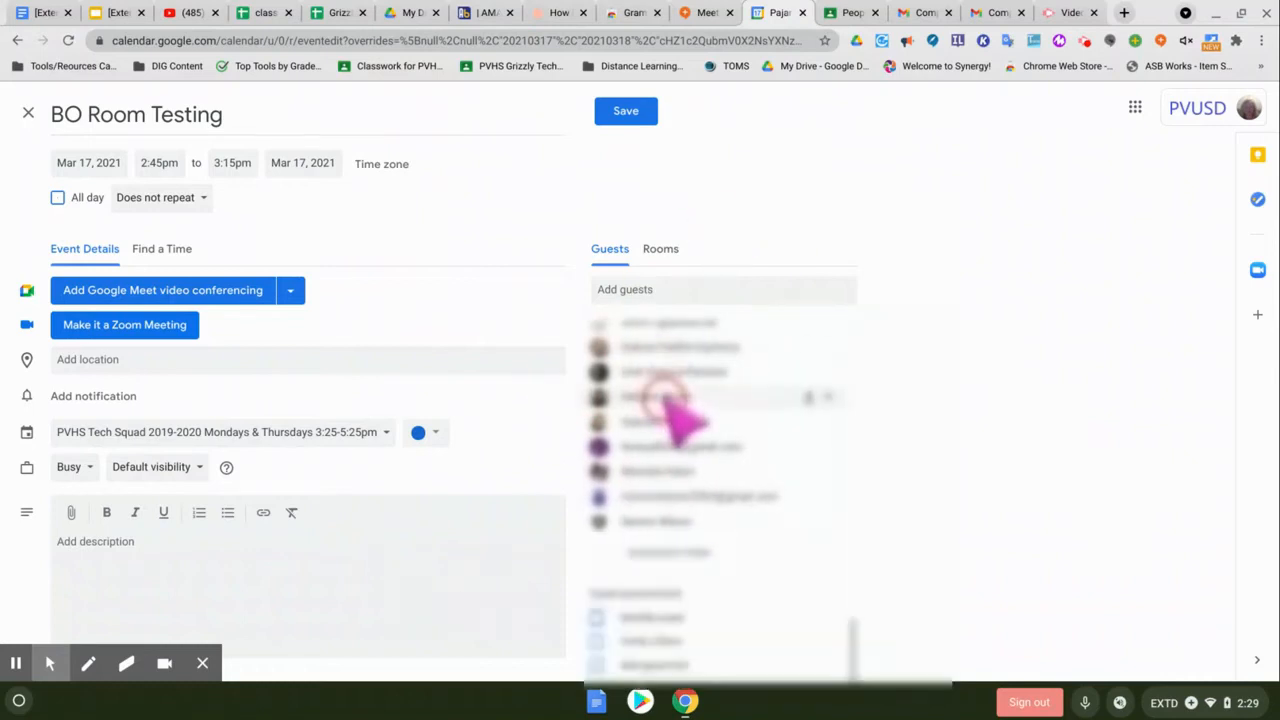
pyautogui.scroll(-3, 680, 414)
pyautogui.scroll(3, 665, 400)
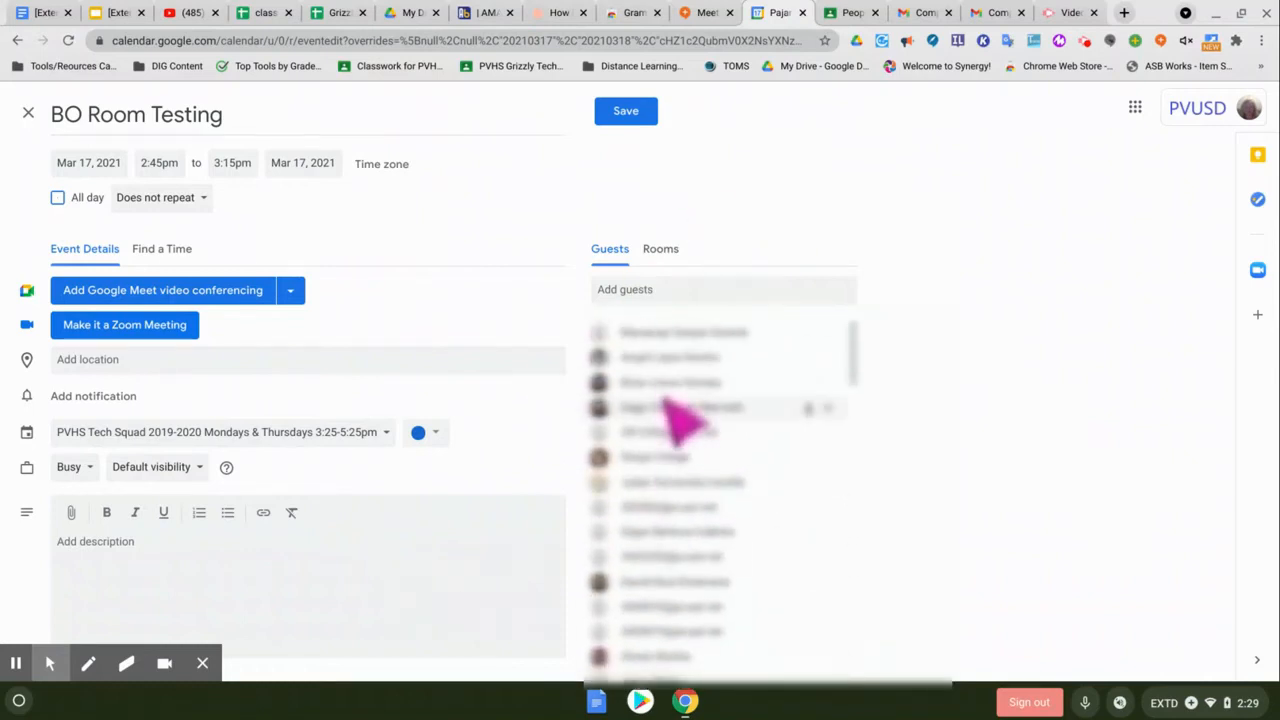
pyautogui.moveTo(664, 400)
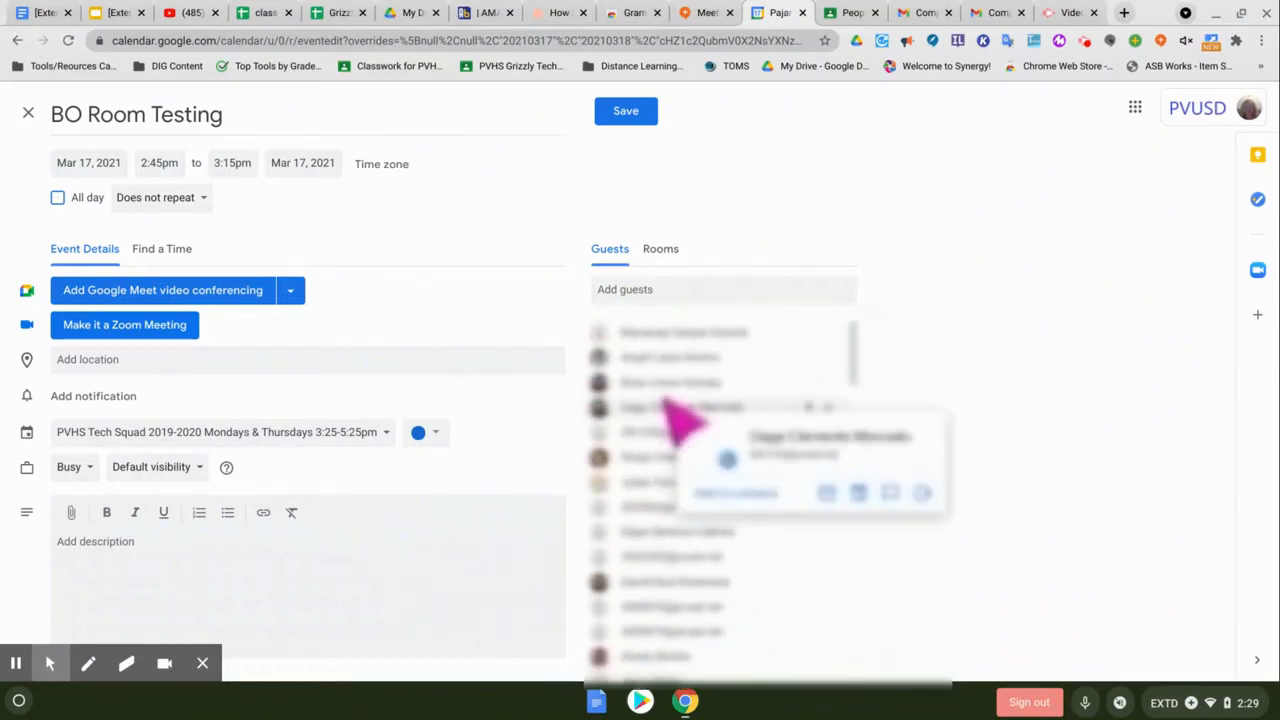
pyautogui.click(292, 292)
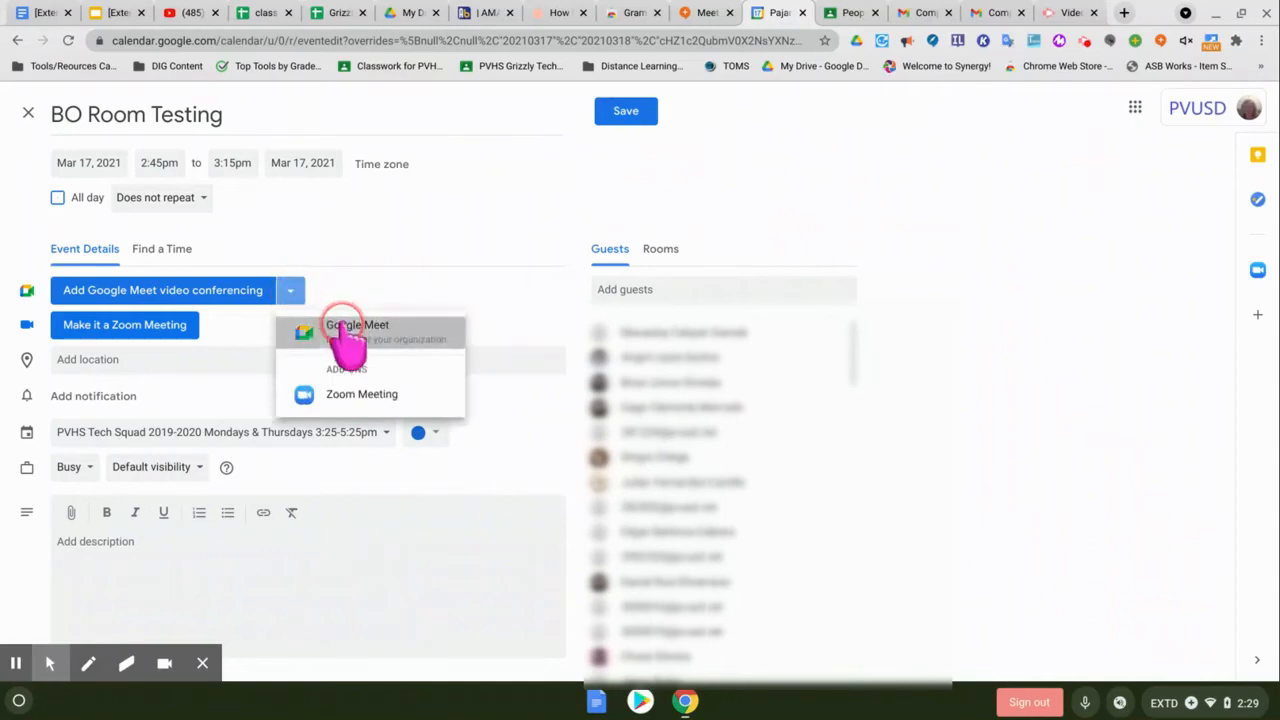
pyautogui.click(342, 325)
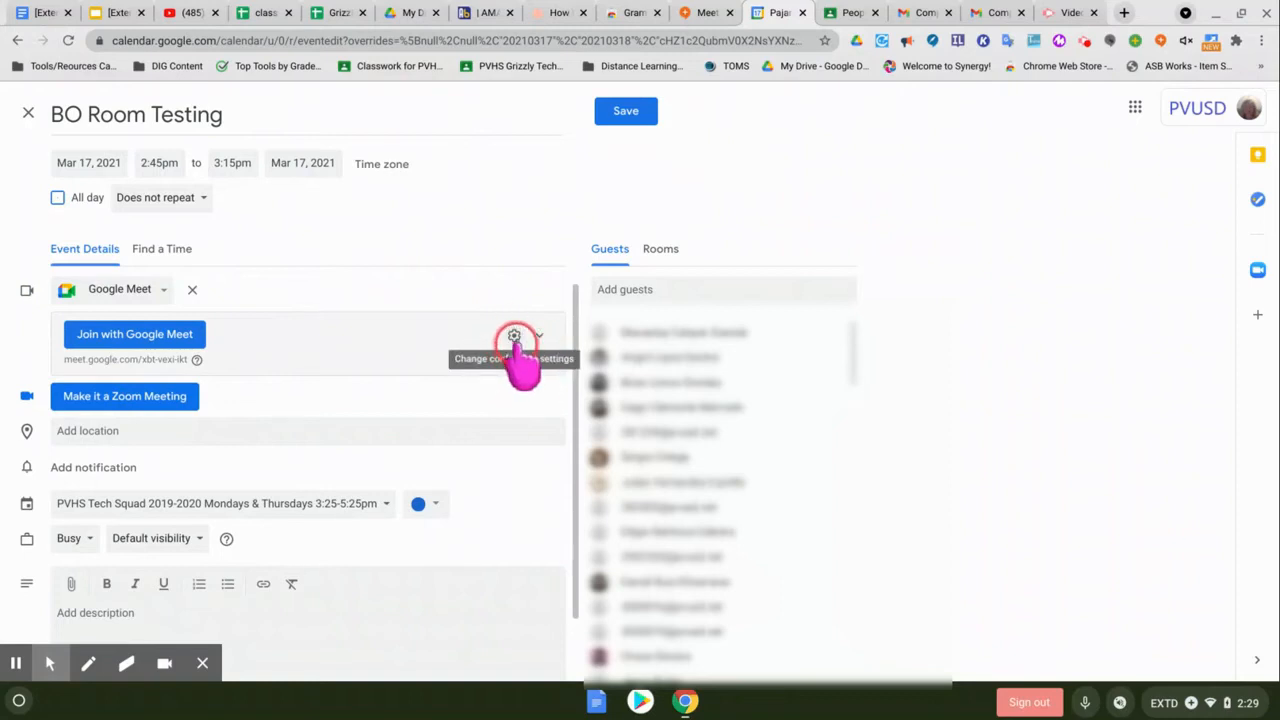
# - Open the breakout room settings of the event's Google Meet call and review the students assigned to each room
pyautogui.click(514, 338)
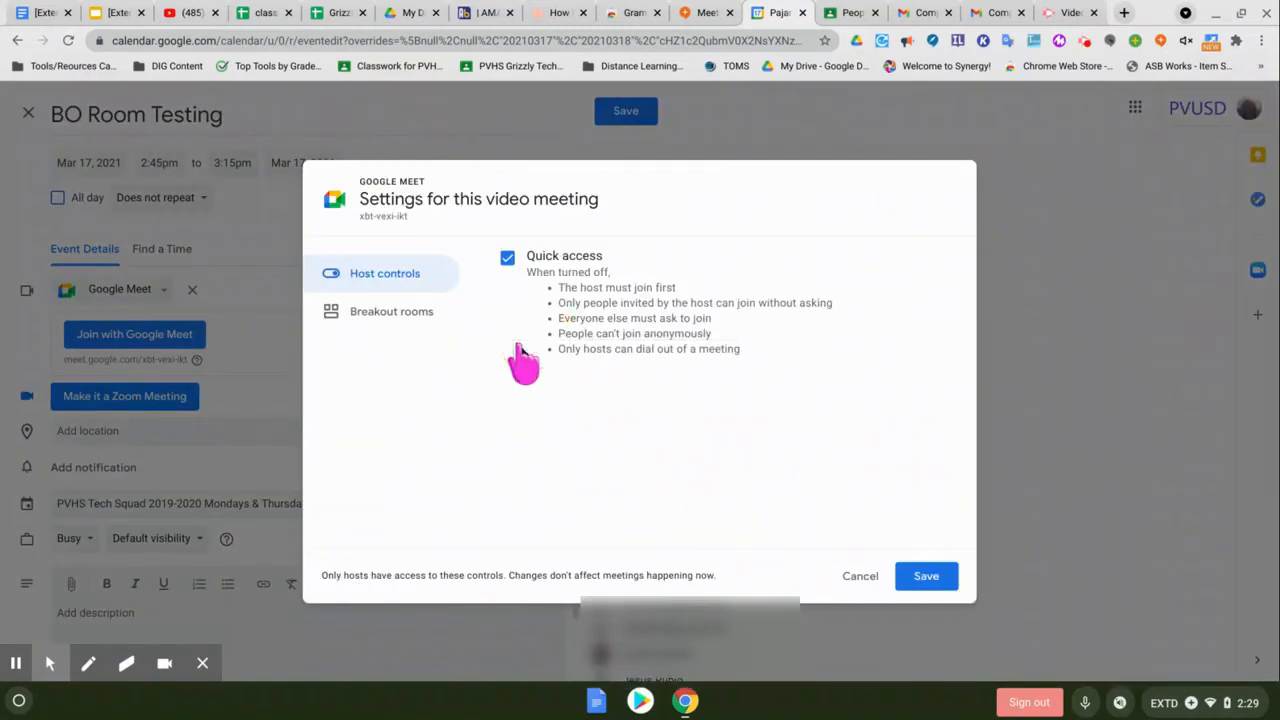
pyautogui.click(385, 310)
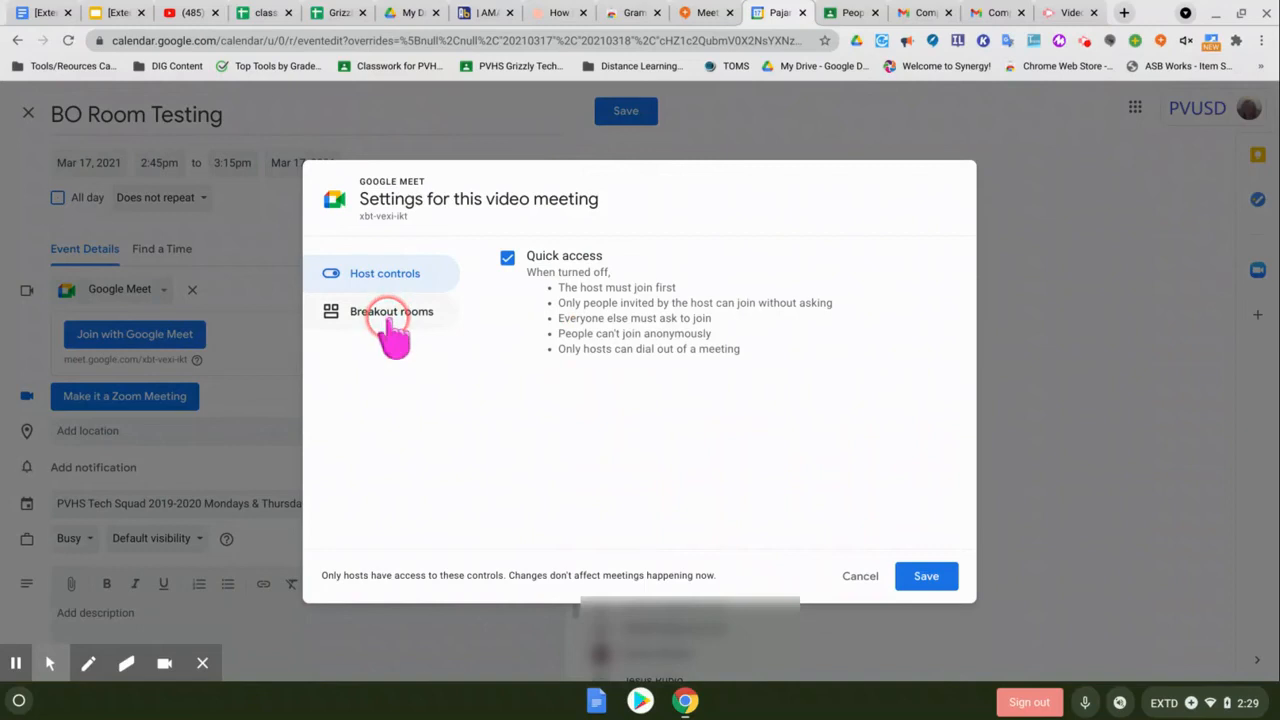
pyautogui.click(400, 310)
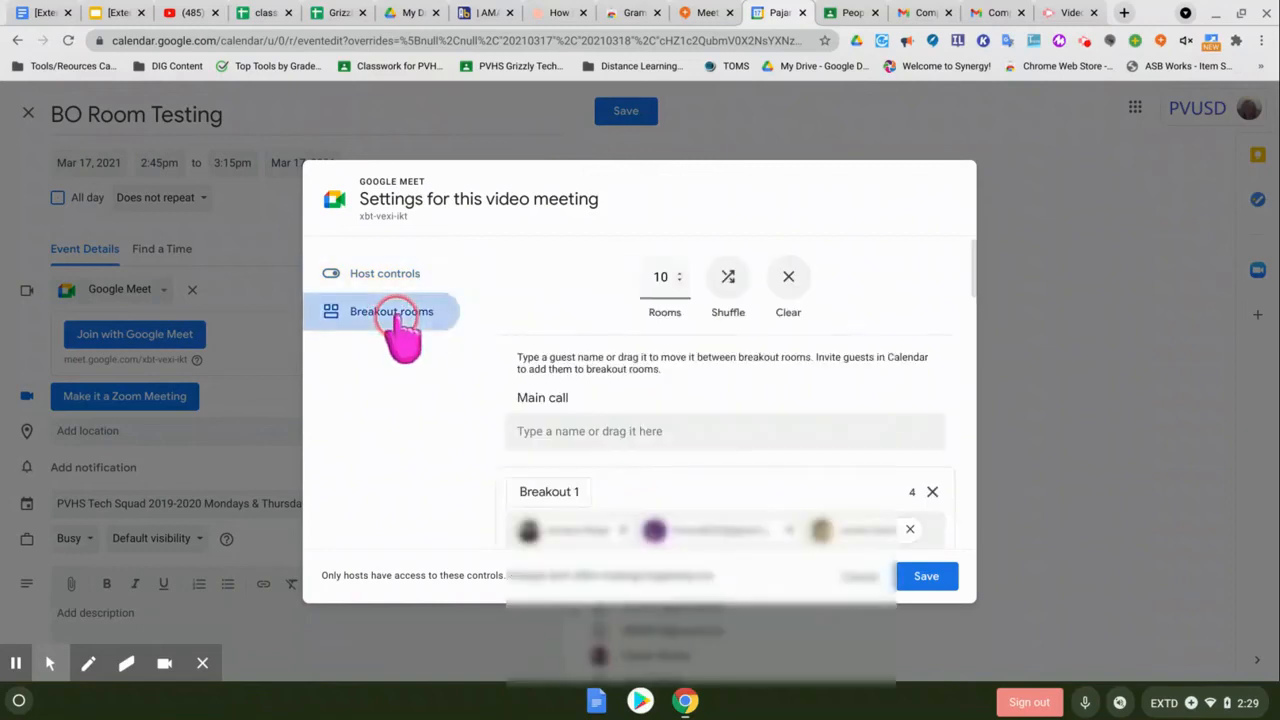
pyautogui.scroll(-5, 688, 405)
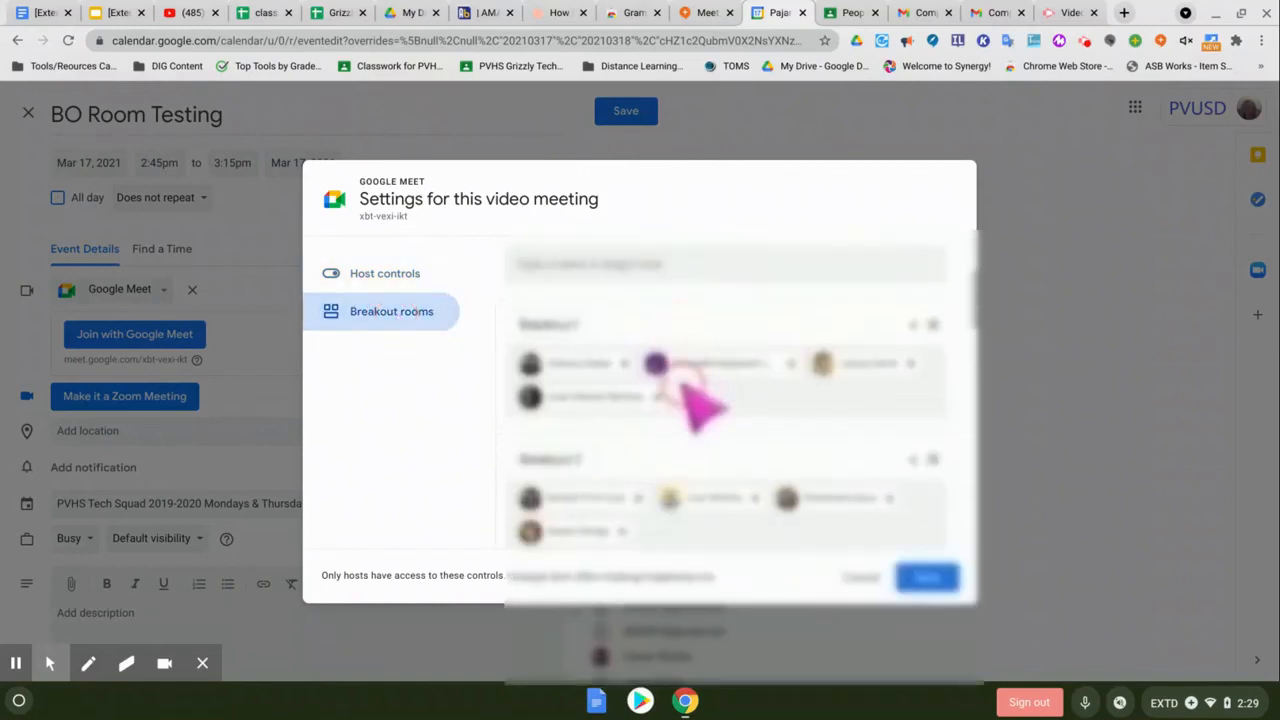
pyautogui.scroll(-5, 700, 405)
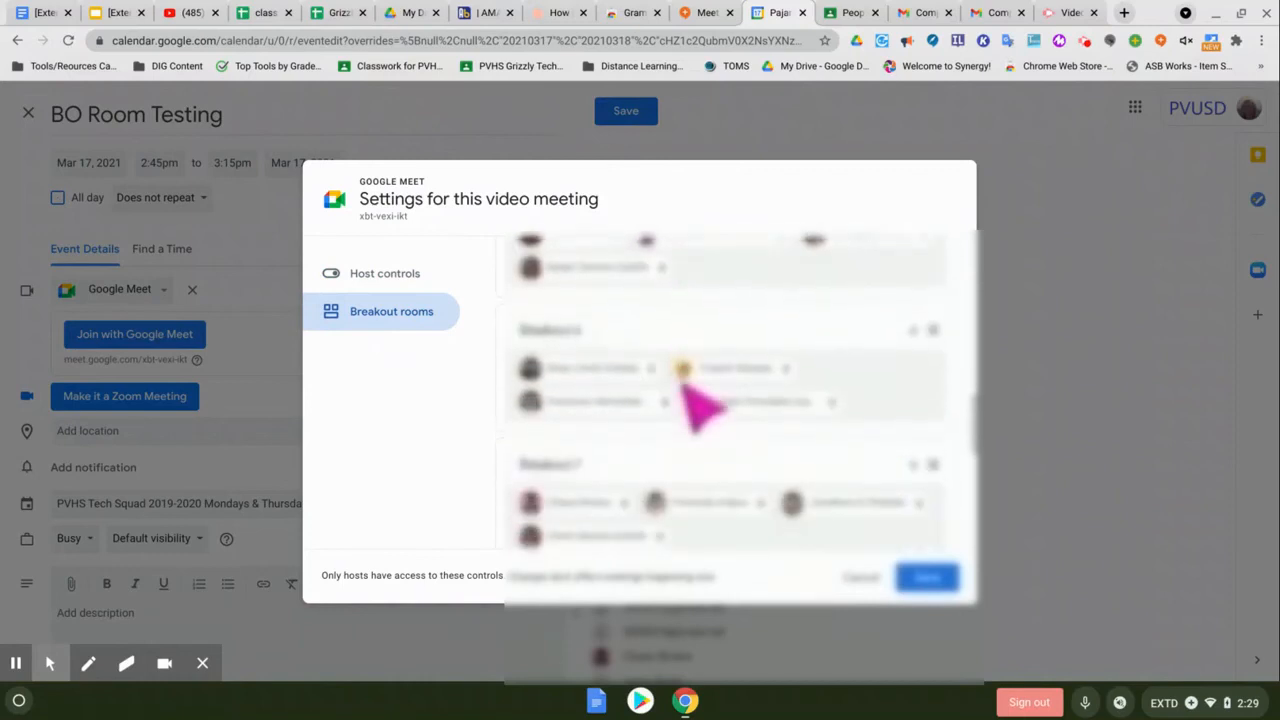
pyautogui.scroll(10, 690, 395)
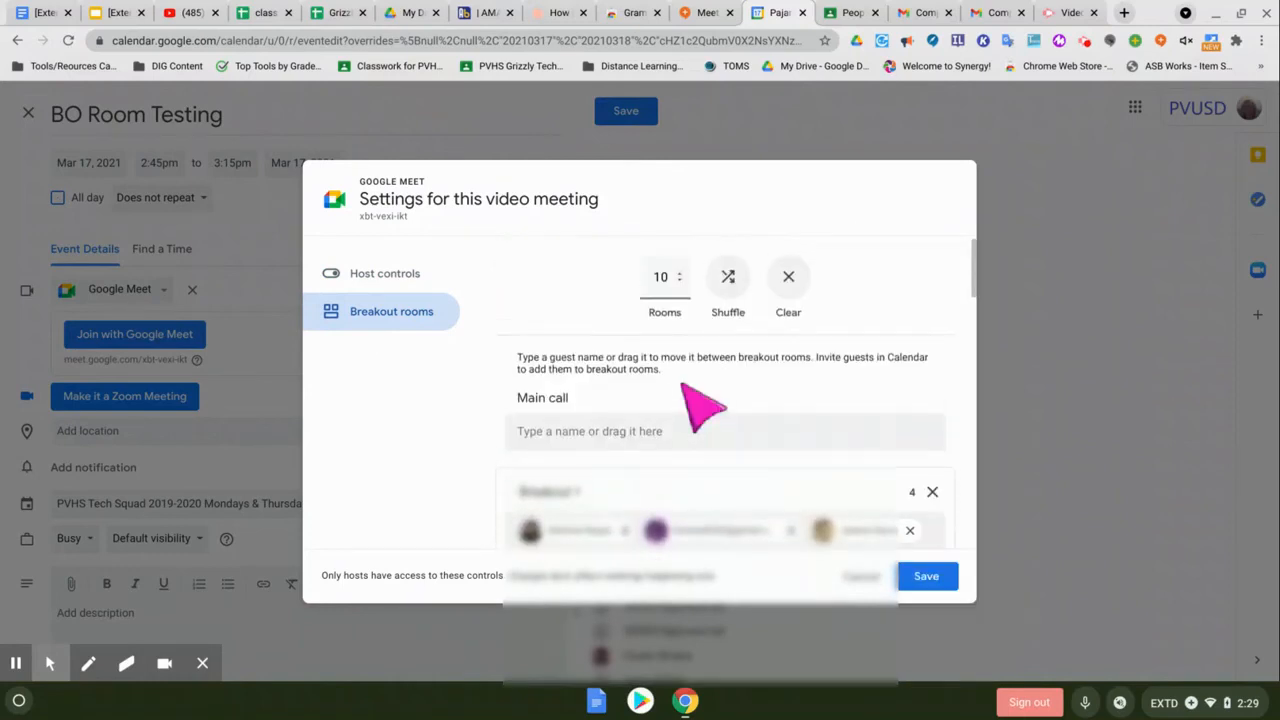
# - Reduce the number of breakout rooms and check how the students are distributed among them
pyautogui.click(679, 284)
pyautogui.click(679, 284)
pyautogui.click(679, 284)
pyautogui.click(679, 284)
pyautogui.click(679, 284)
pyautogui.click(679, 284)
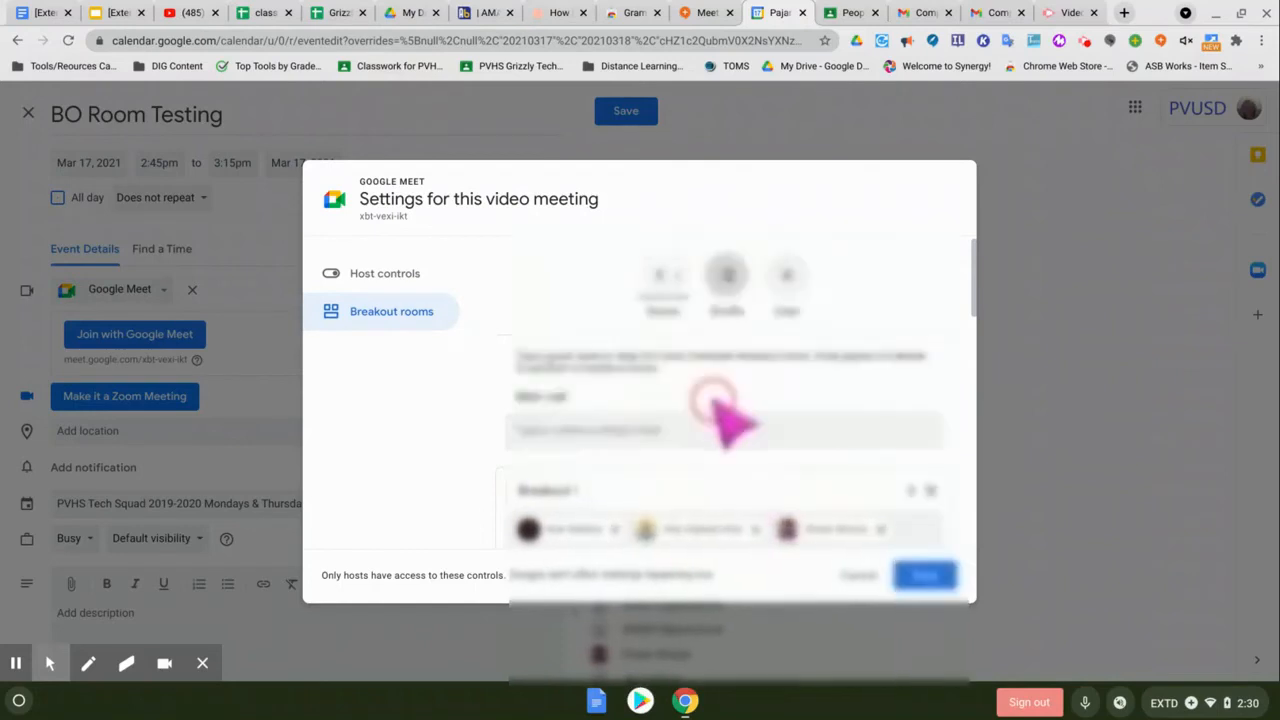
pyautogui.scroll(-5, 728, 415)
pyautogui.scroll(1, 730, 420)
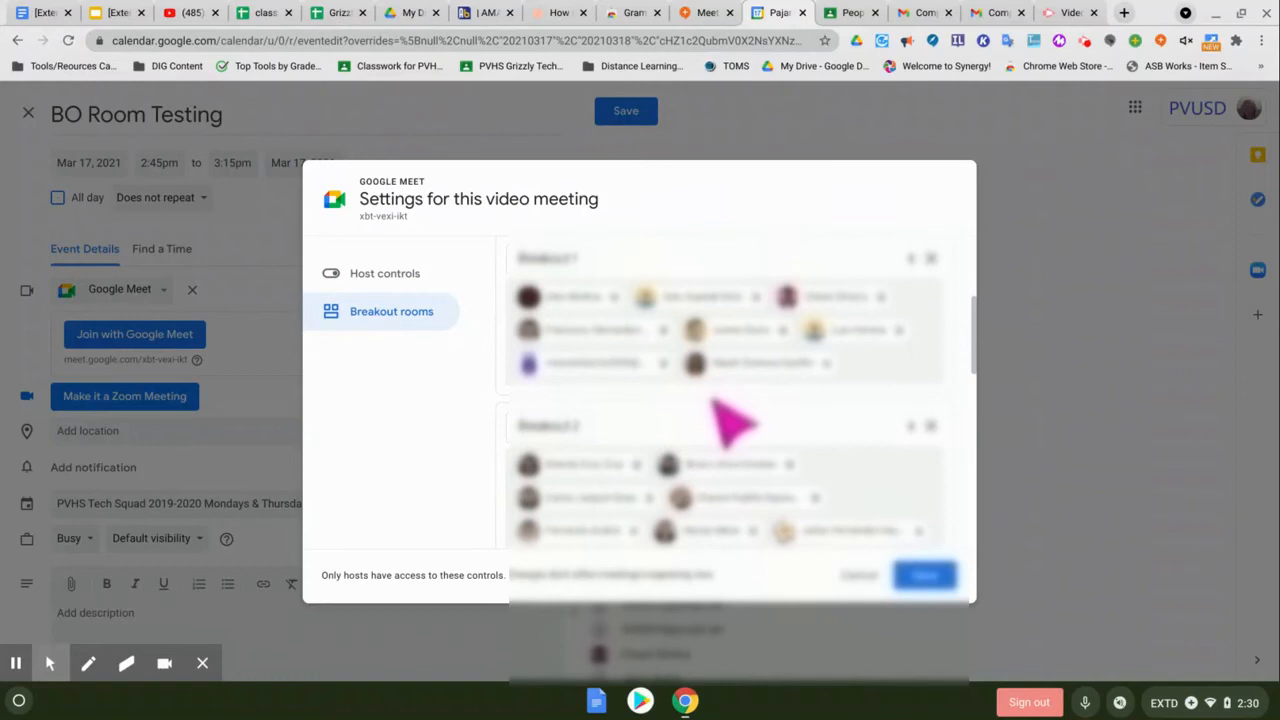
pyautogui.scroll(-1, 735, 425)
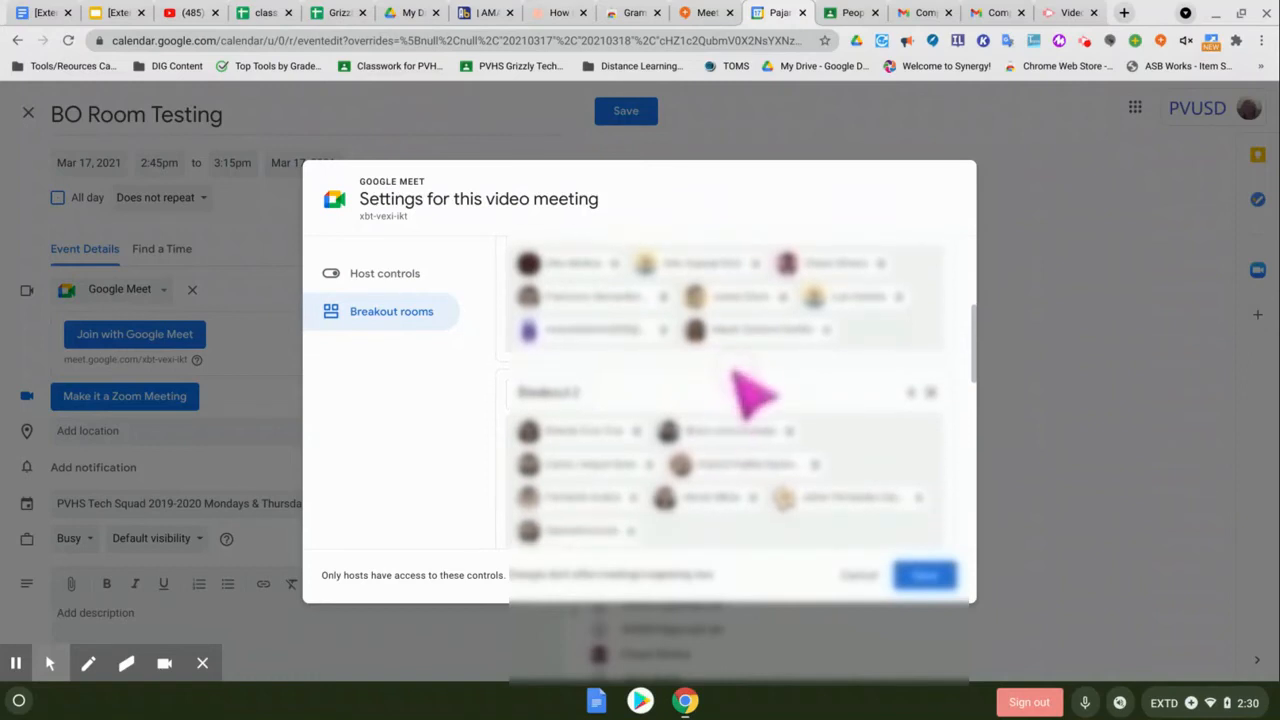
# - Move one student from Breakout 1 to Breakout 2 and another student from Breakout 2 to Breakout 1
pyautogui.click(733, 332)
pyautogui.moveTo(738, 335); pyautogui.dragTo(714, 542)
pyautogui.moveTo(733, 302); pyautogui.dragTo(707, 514)
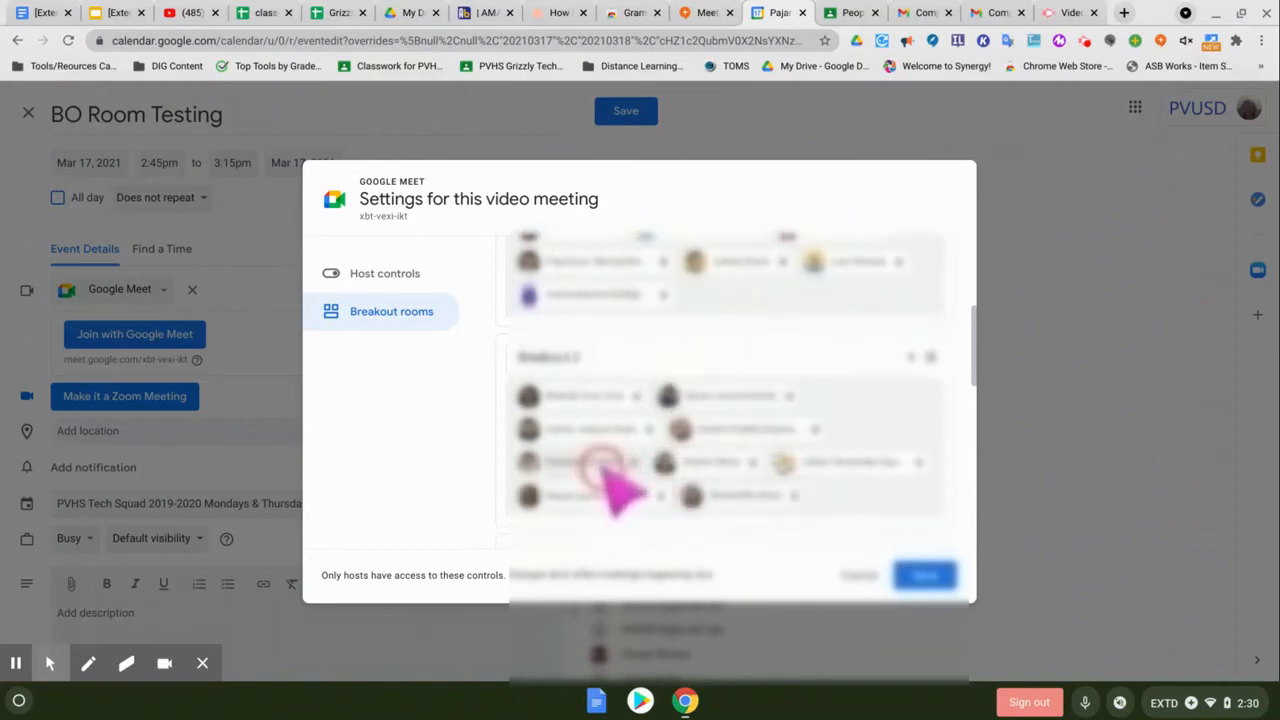
pyautogui.moveTo(600, 464); pyautogui.dragTo(785, 315)
pyautogui.scroll(4, 785, 315)
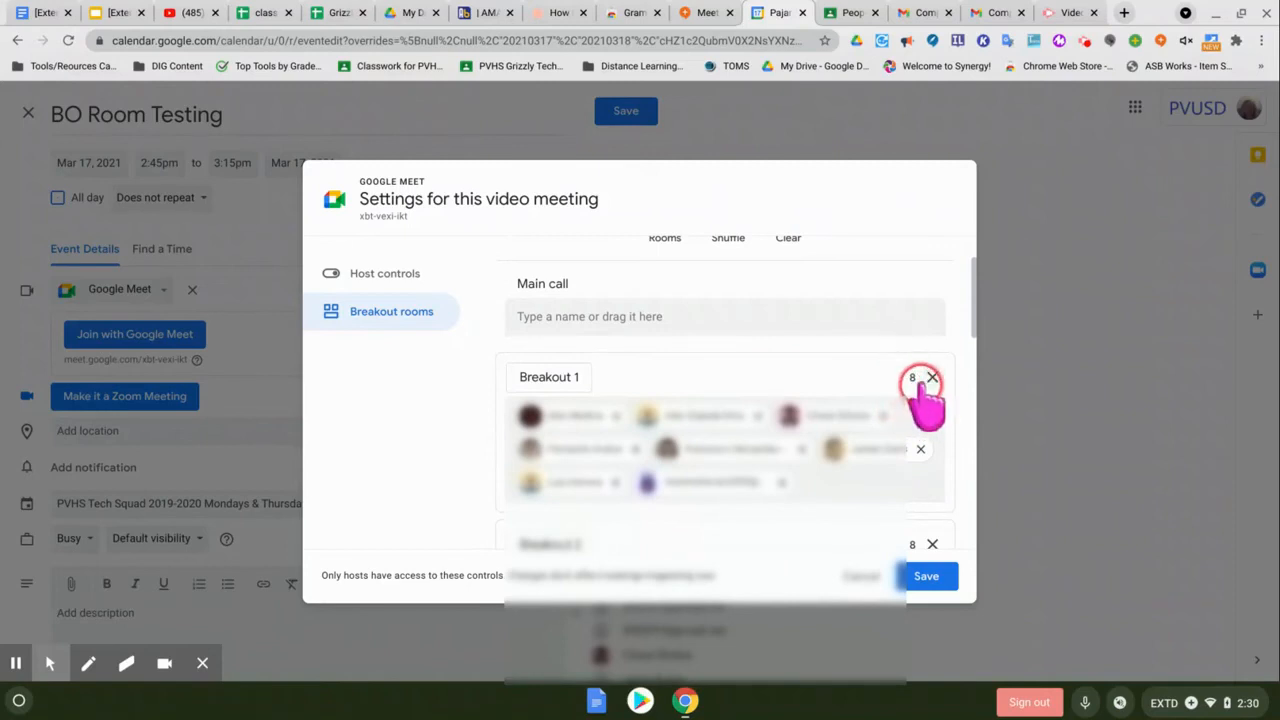
# - Move a student from Breakout 3 to Breakout 2 and save the video meeting's breakout room settings
pyautogui.scroll(-4, 908, 405)
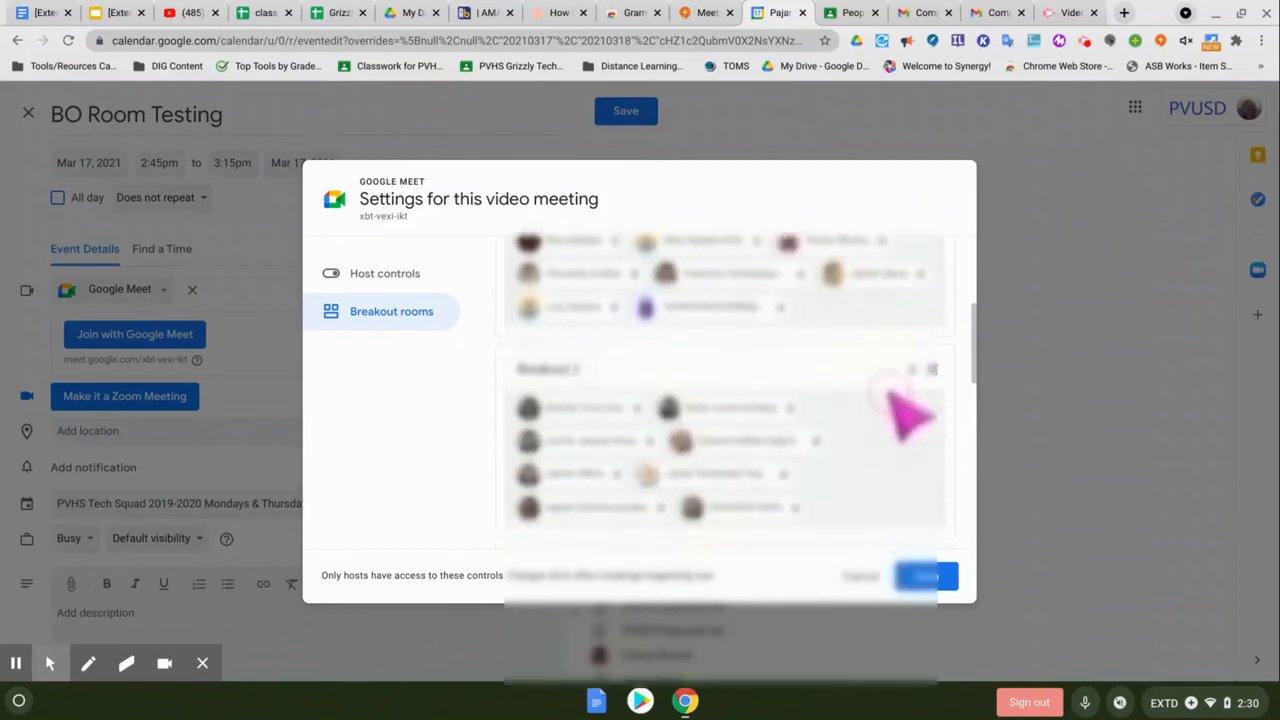
pyautogui.scroll(-4, 908, 415)
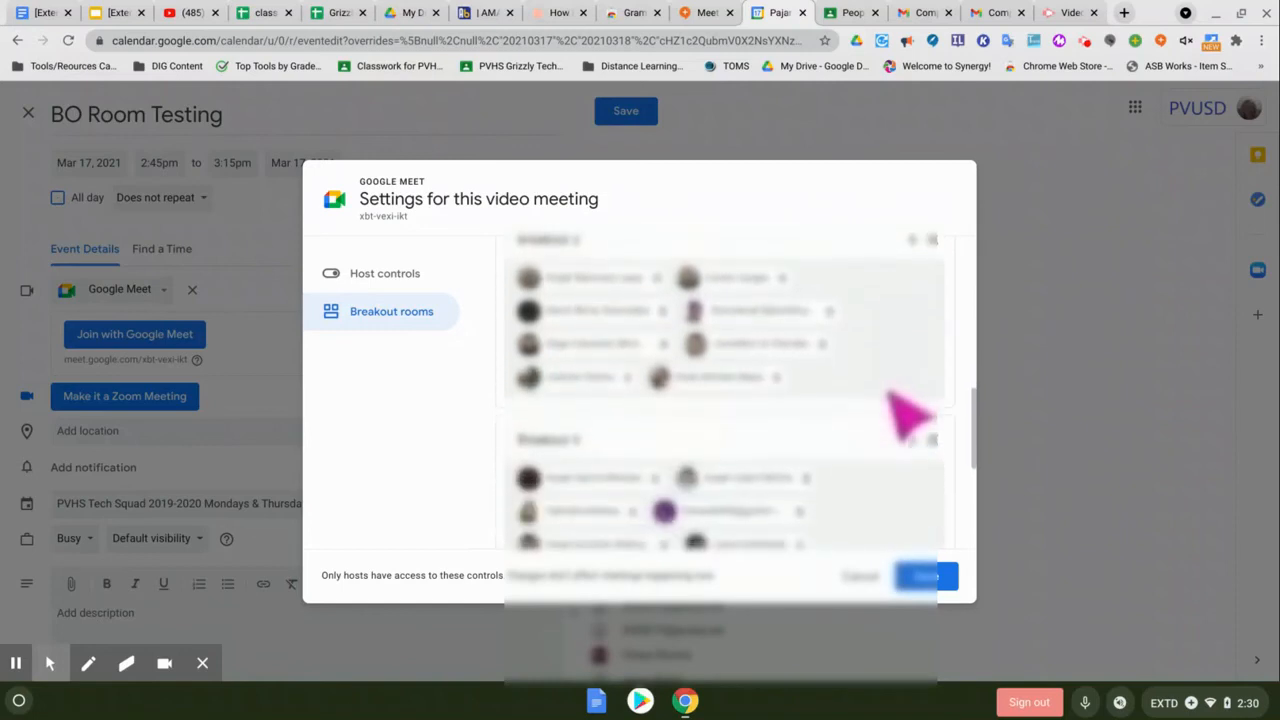
pyautogui.scroll(1, 760, 420)
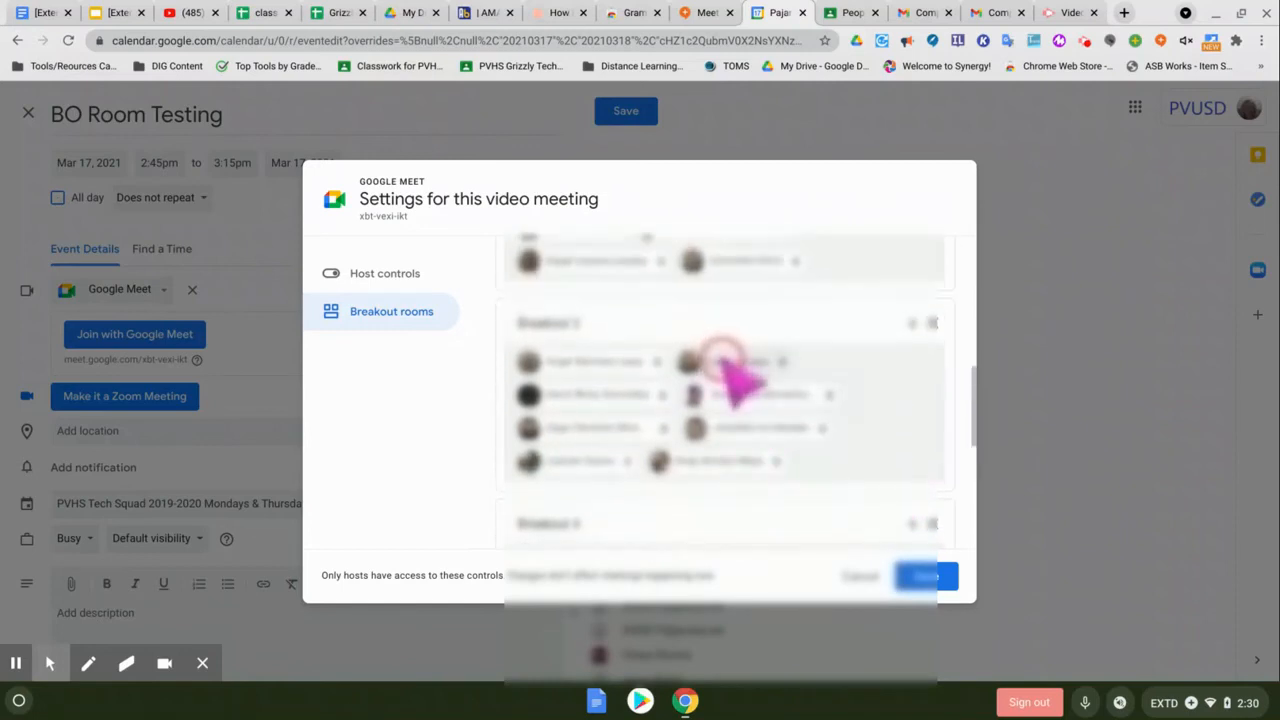
pyautogui.moveTo(722, 362); pyautogui.dragTo(856, 252)
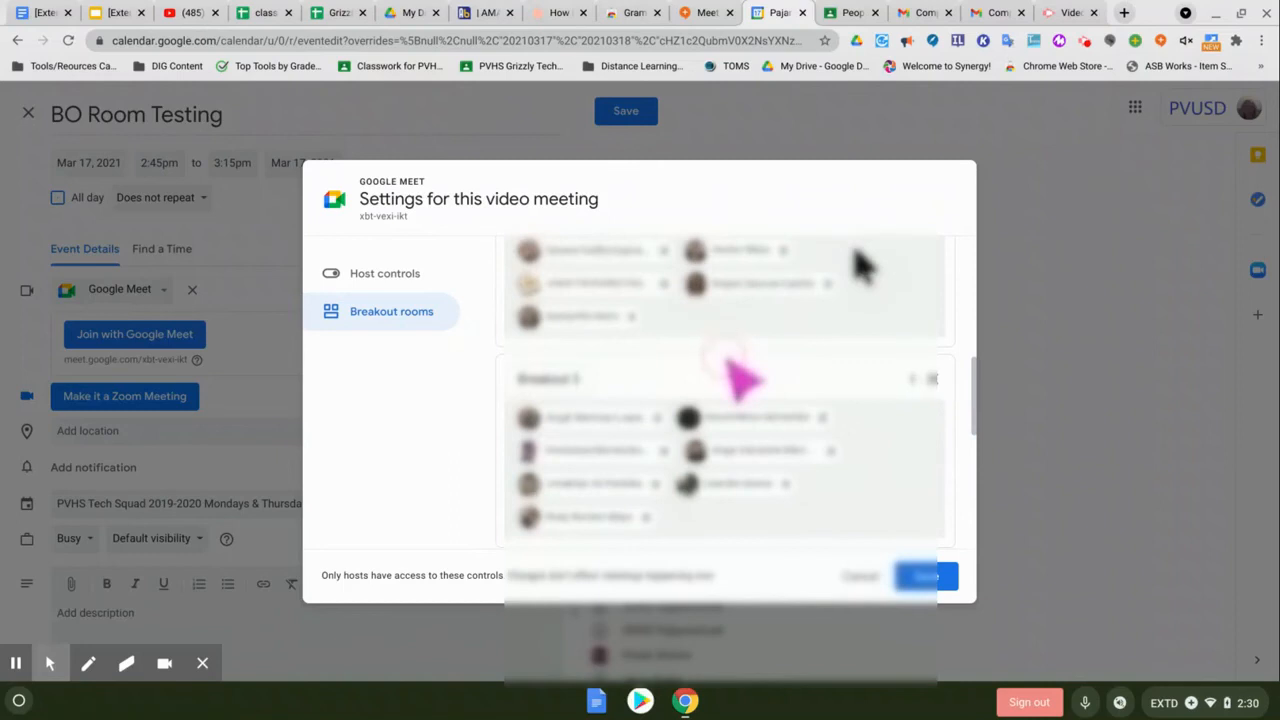
pyautogui.scroll(-2, 785, 310)
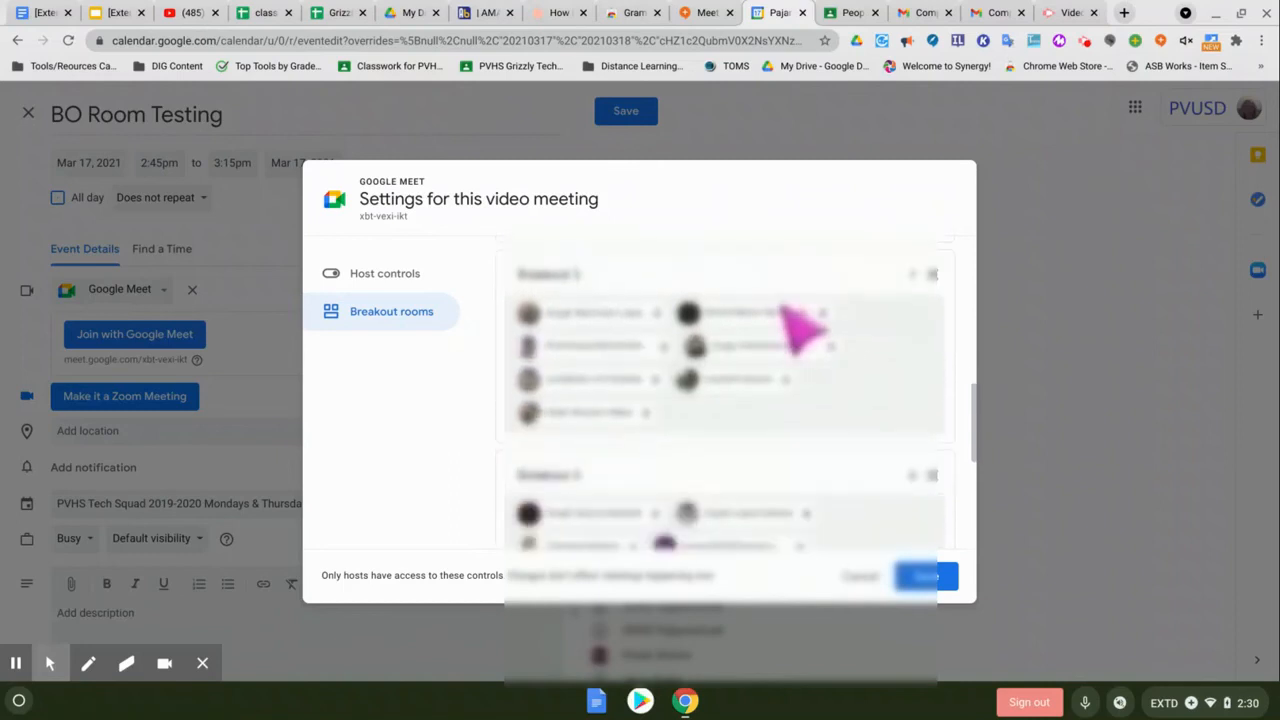
pyautogui.scroll(-2, 800, 325)
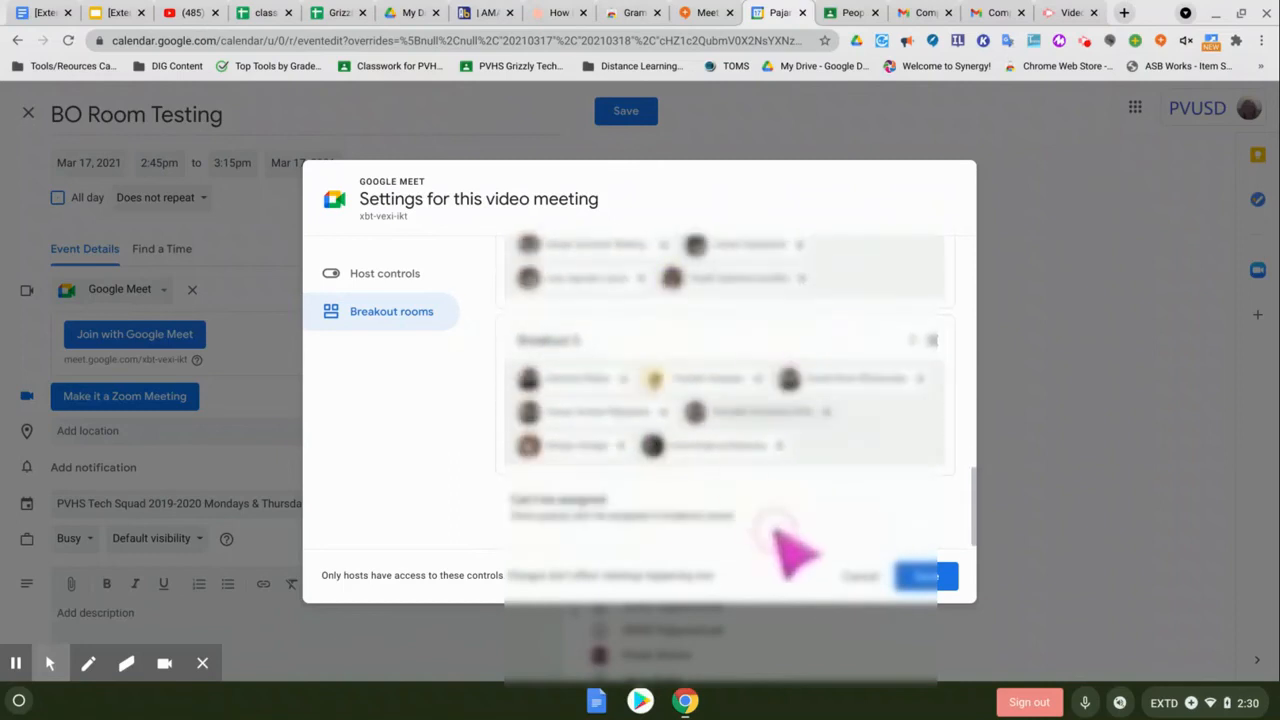
pyautogui.click(914, 578)
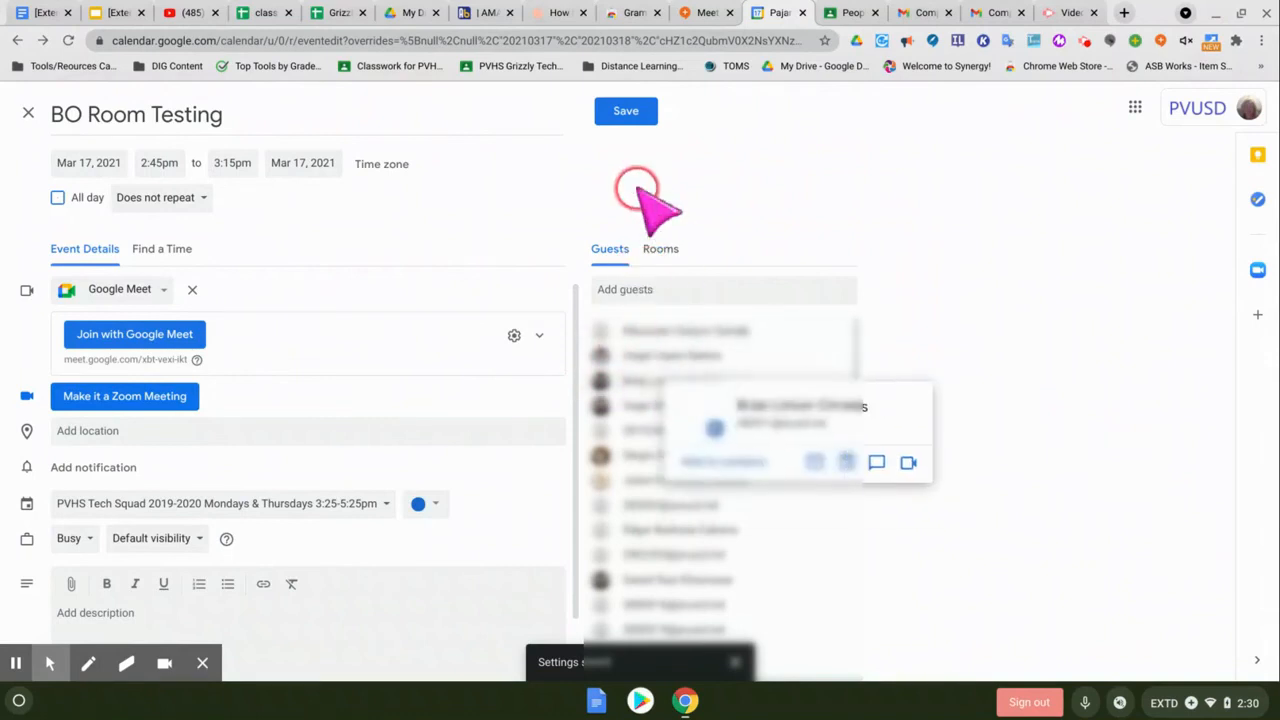
# - Save the BO Room Testing event, sending invitation emails to all guests, including those from outside the organization
pyautogui.click(626, 112)
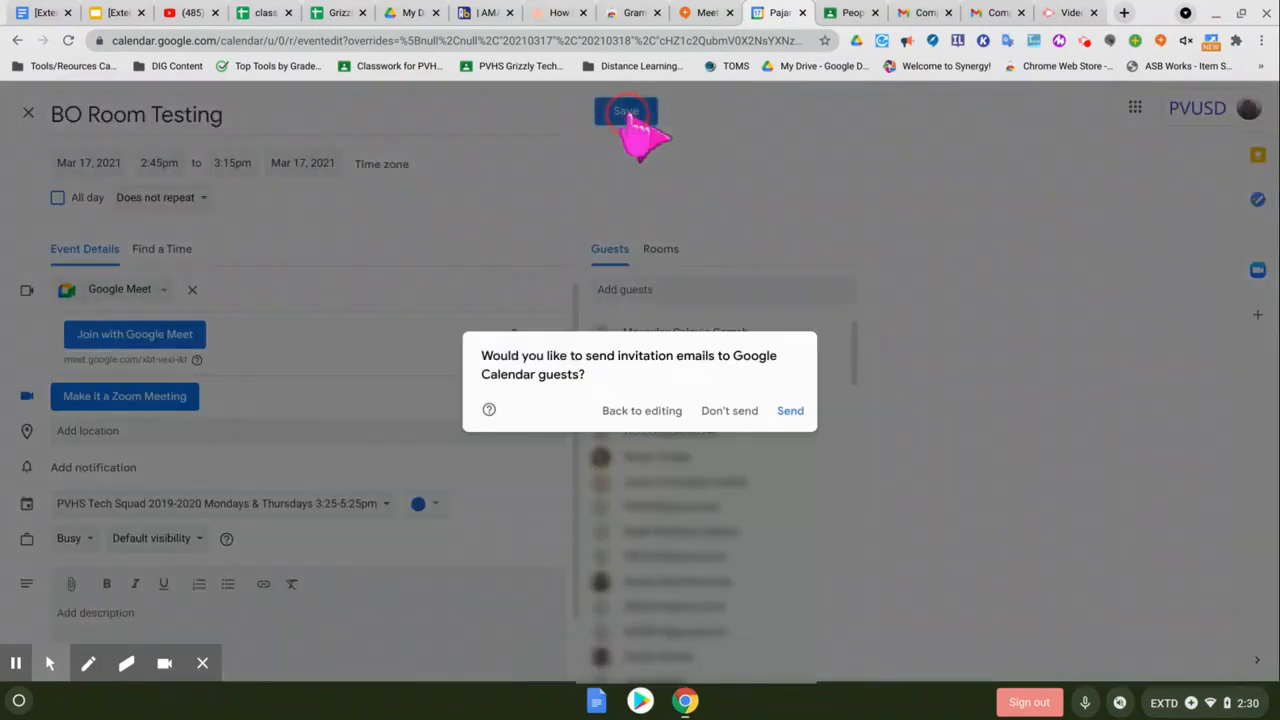
pyautogui.click(790, 411)
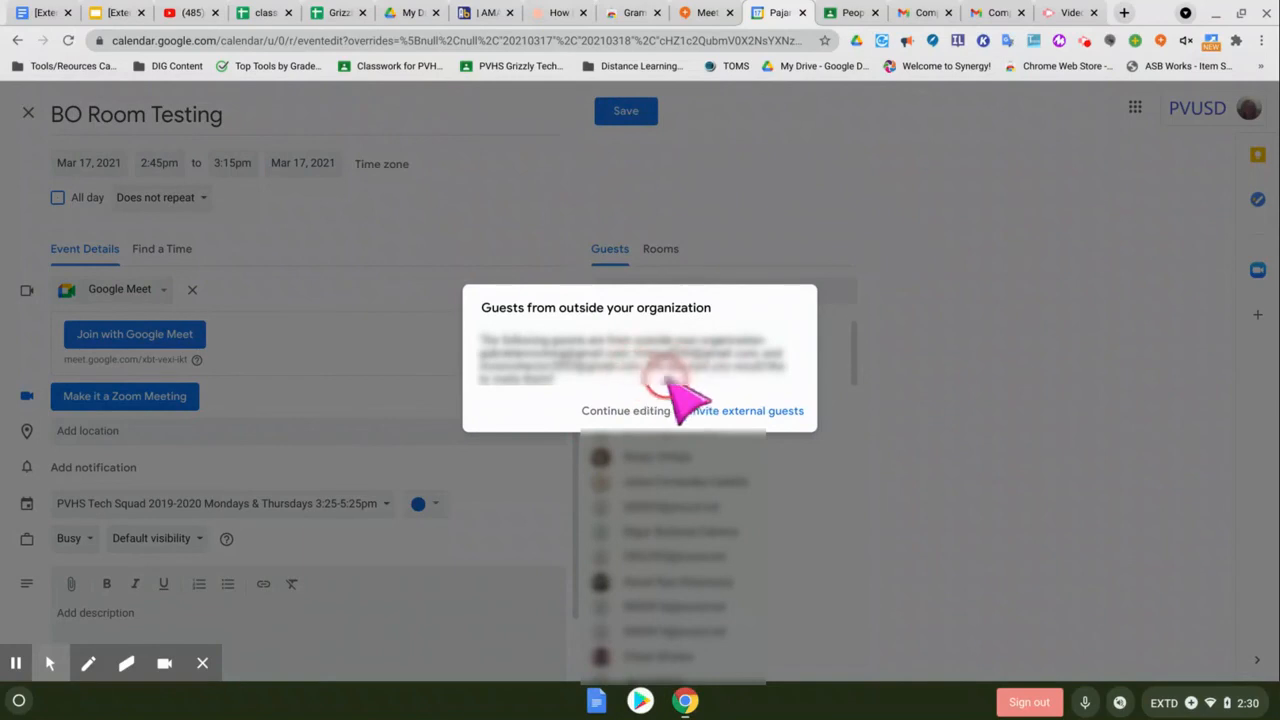
pyautogui.click(733, 415)
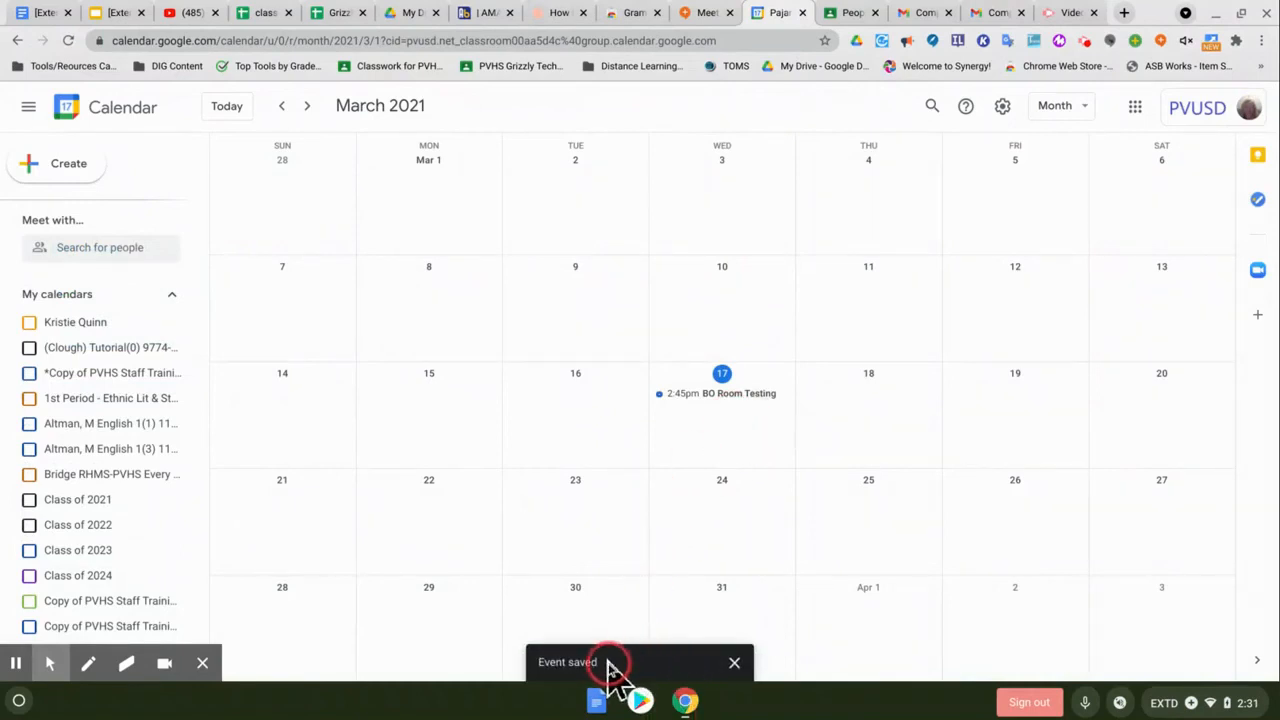
# - Open the BO Room Testing event on March 17 and join its Google Meet call
pyautogui.click(702, 395)
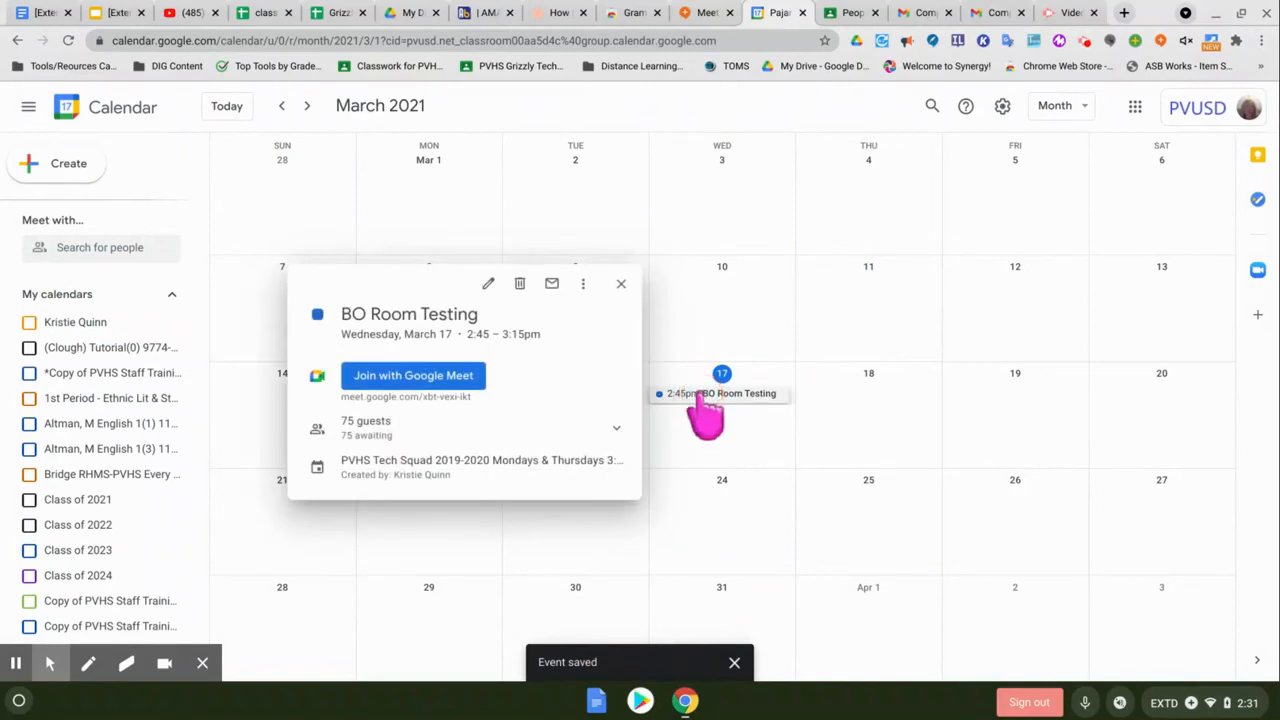
pyautogui.click(468, 378)
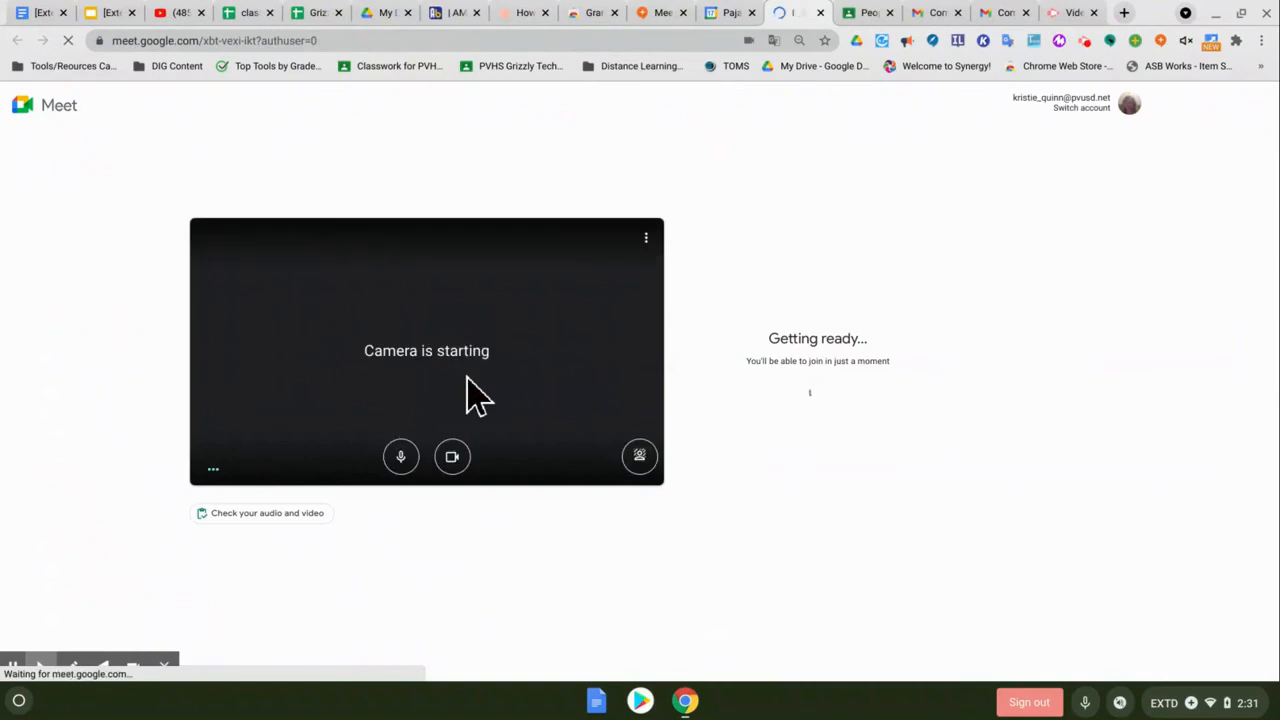
pyautogui.click(735, 368)
pyautogui.click(768, 369)
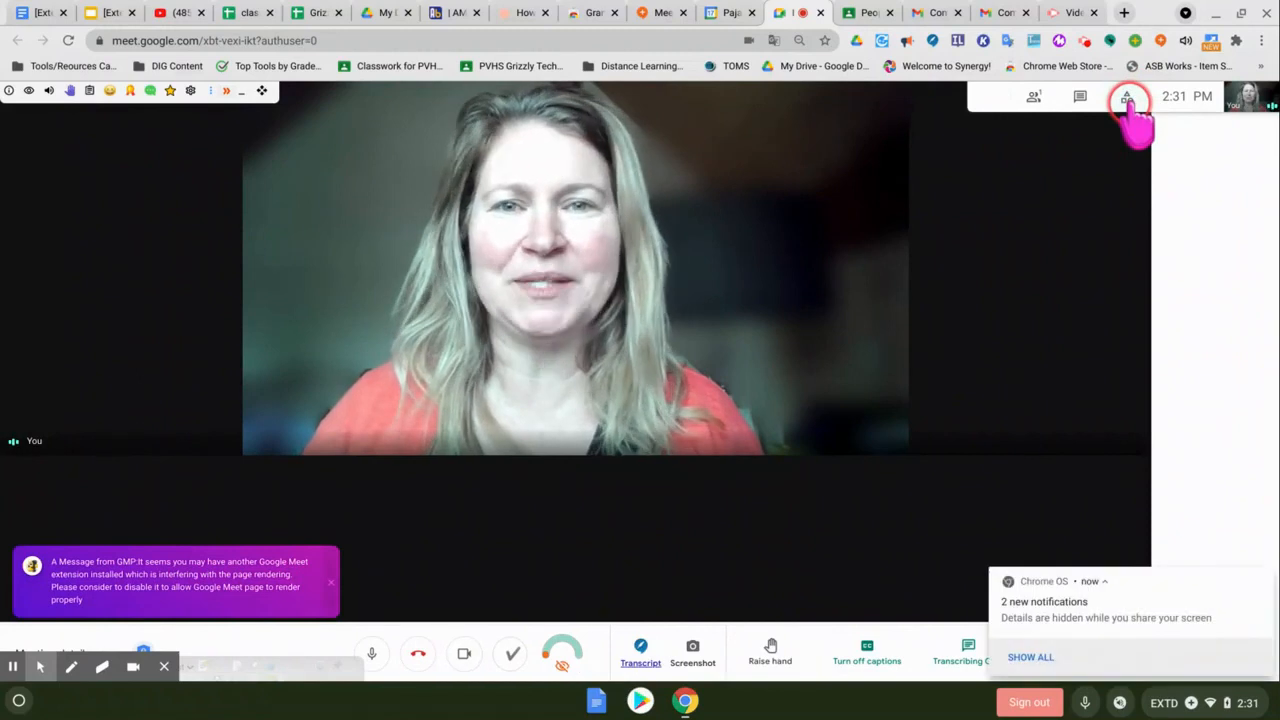
# - Open the breakout room setup inside the call and examine the students preassigned to each room
pyautogui.click(1129, 100)
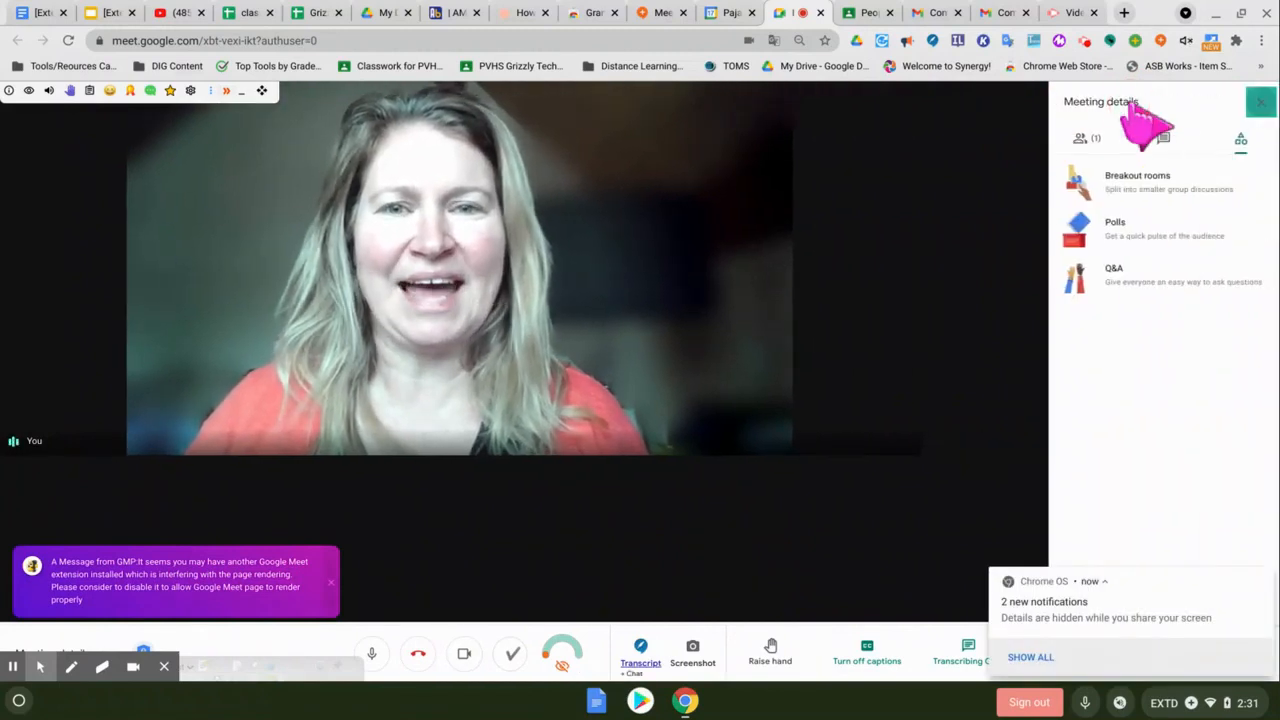
pyautogui.click(1138, 180)
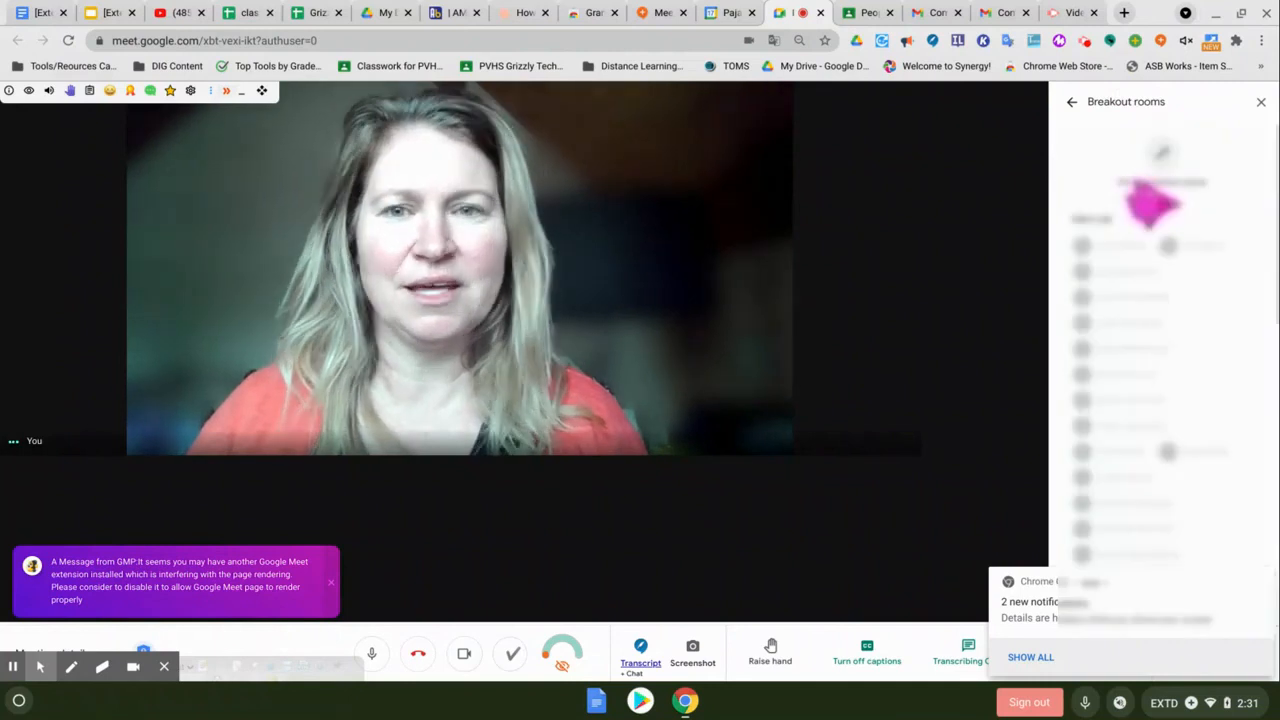
pyautogui.scroll(3, 1158, 290)
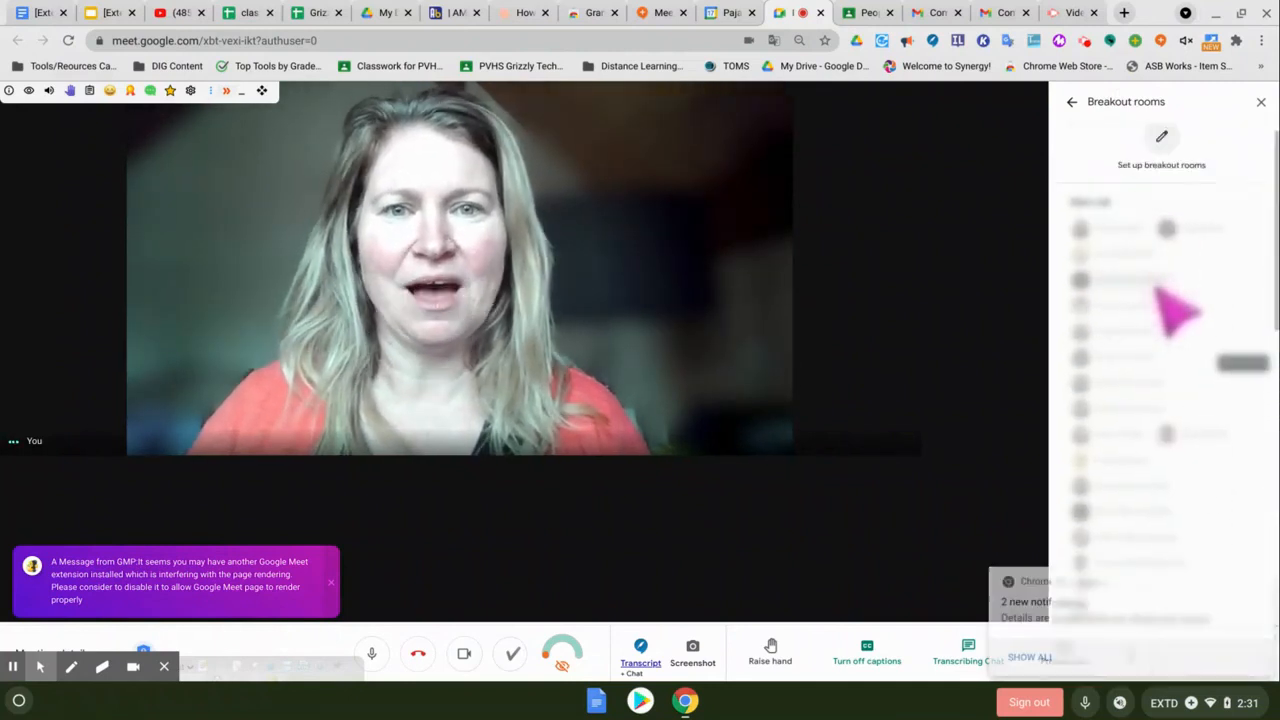
pyautogui.click(1160, 138)
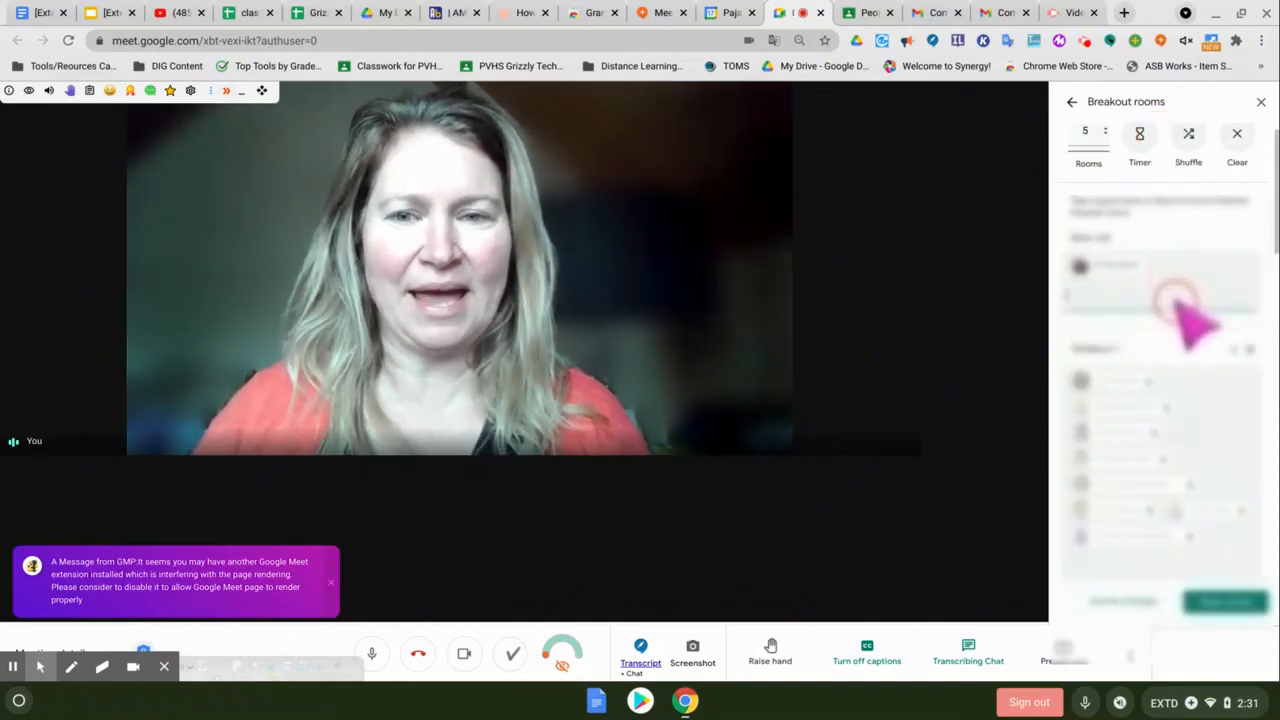
pyautogui.scroll(-5, 1180, 305)
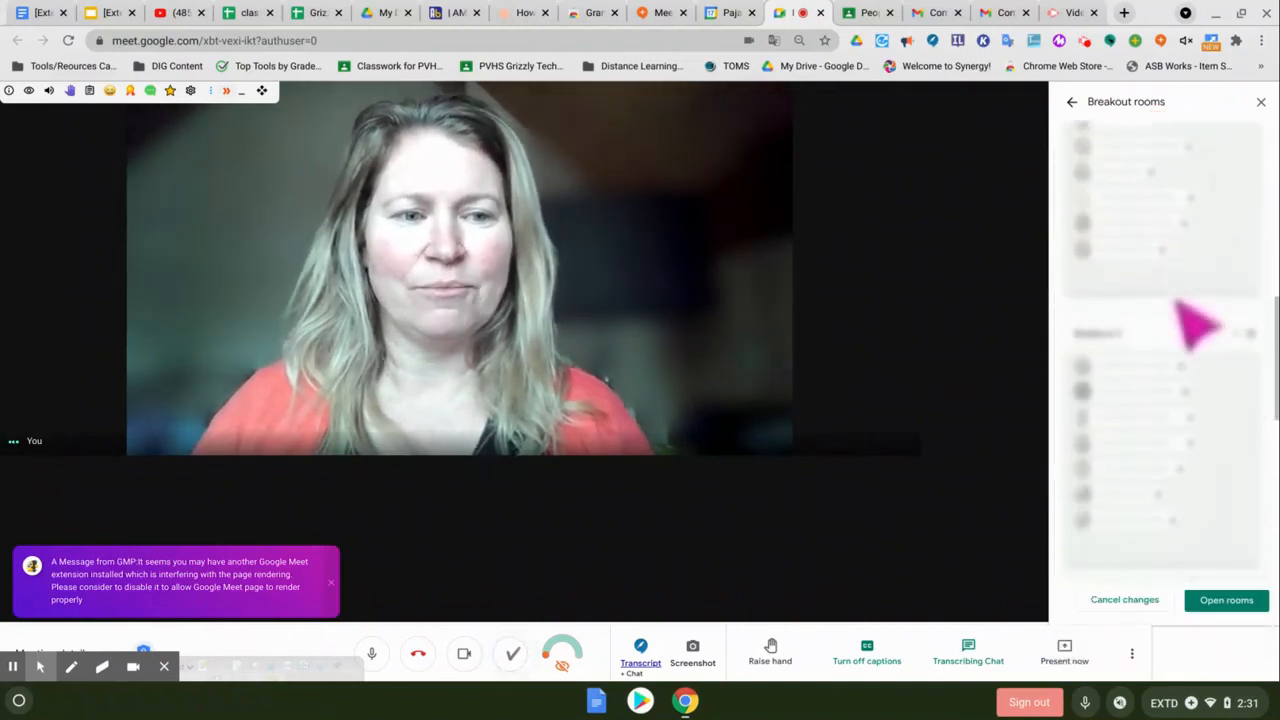
pyautogui.scroll(-3, 1190, 326)
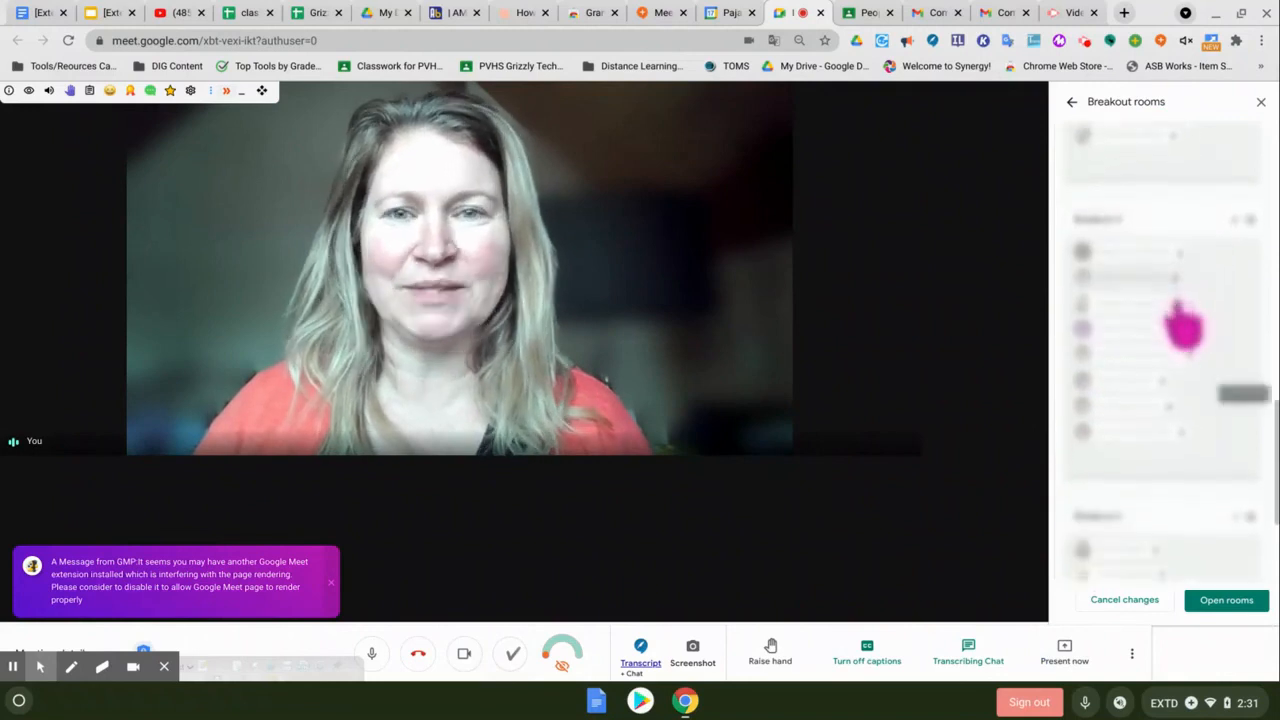
pyautogui.scroll(-2, 1183, 327)
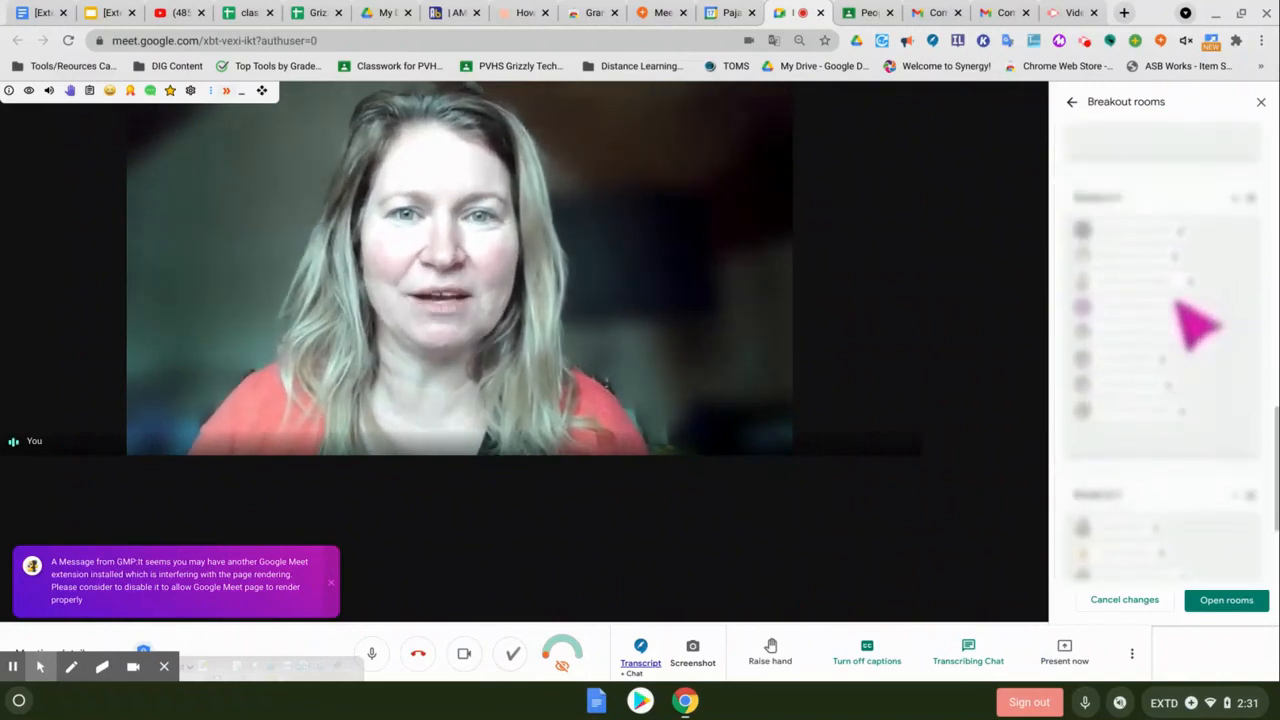
pyautogui.scroll(-3, 1191, 326)
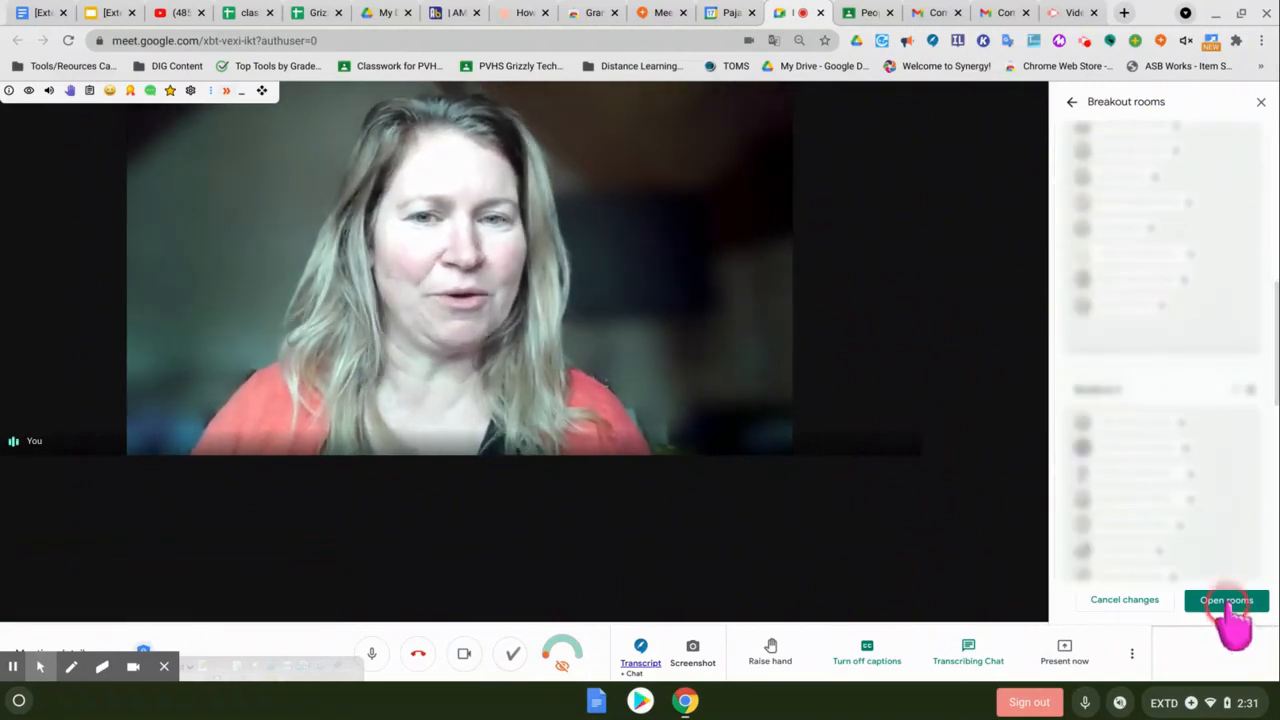
pyautogui.scroll(6, 1180, 412)
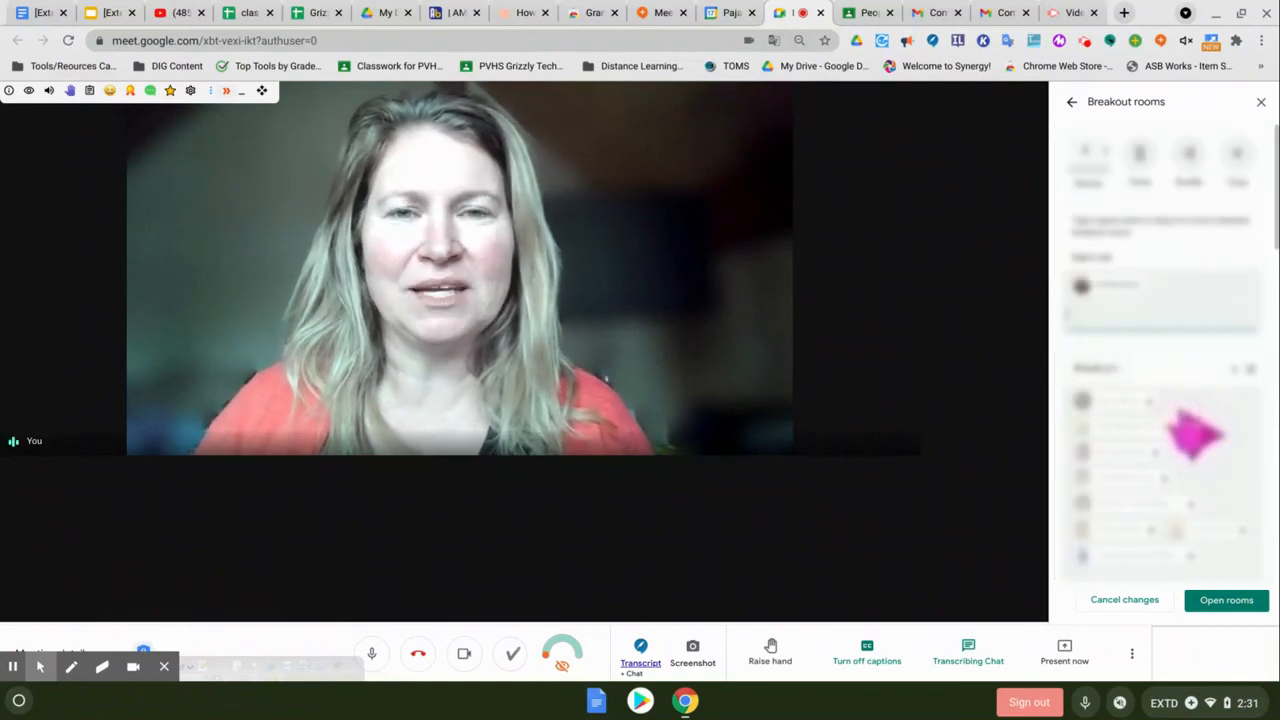
pyautogui.click(866, 284)
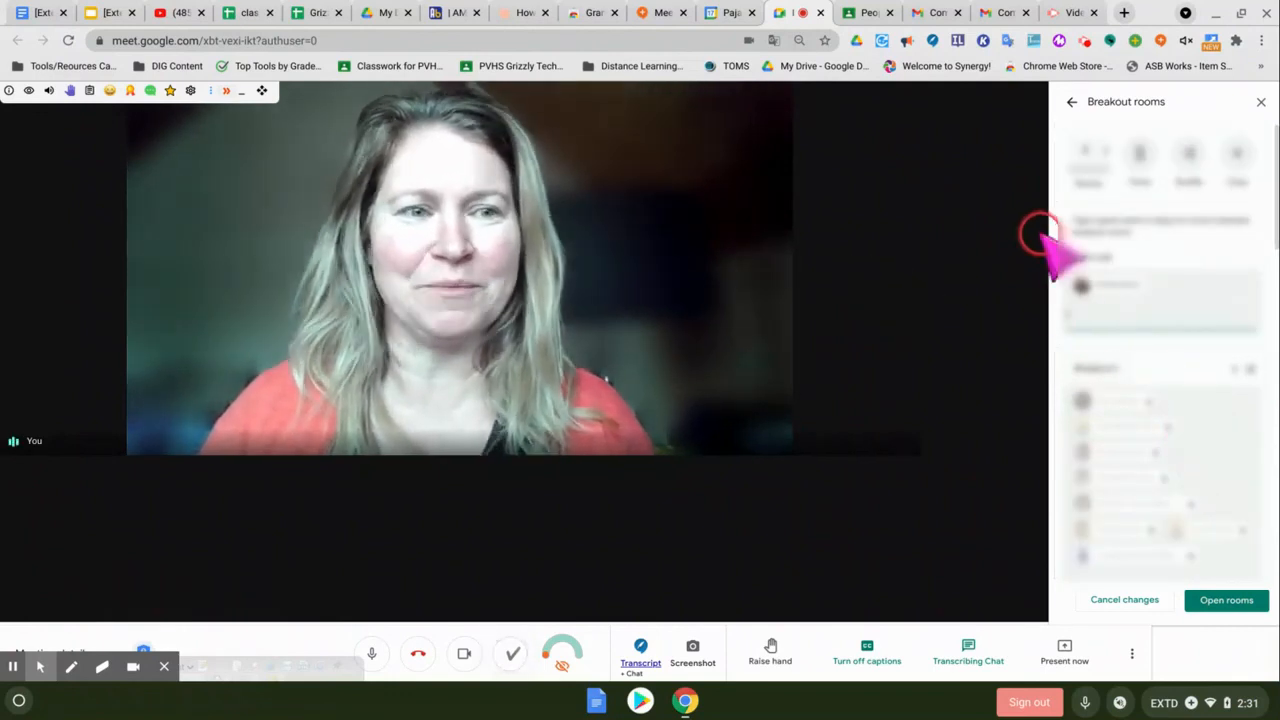